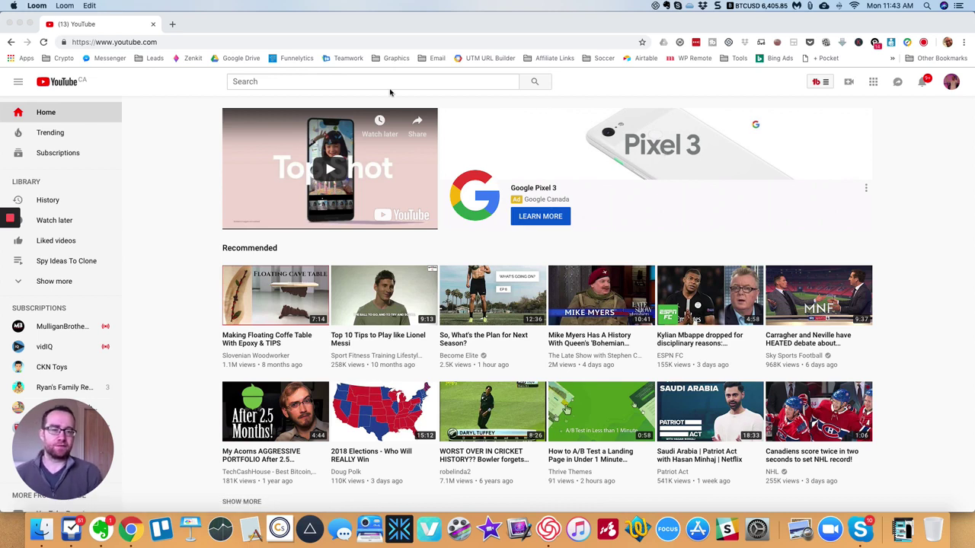
Step: Focus the empty search box on the YouTube home page
click(309, 81)
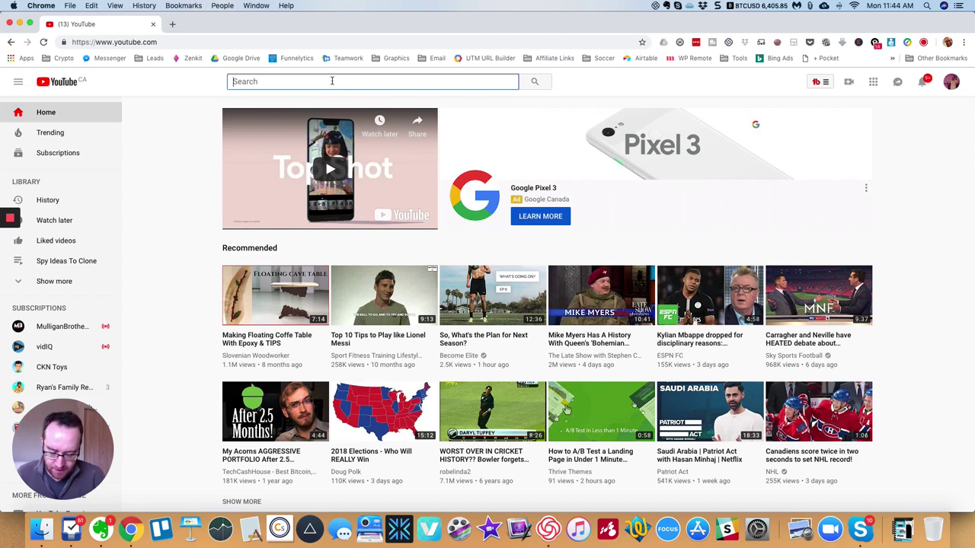
Step: Search YouTube for 'clouds' and filter the results to Creative Commons
text(clouds)
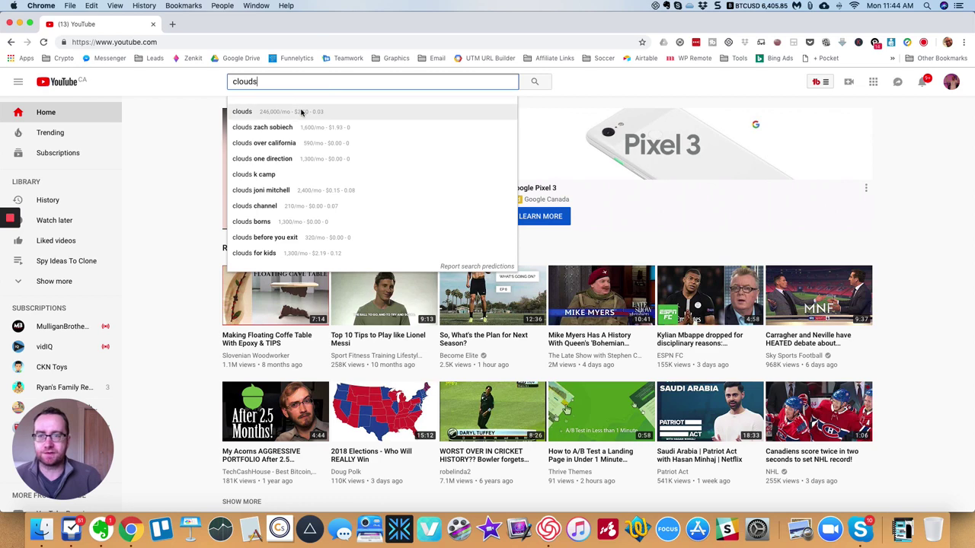
click(302, 110)
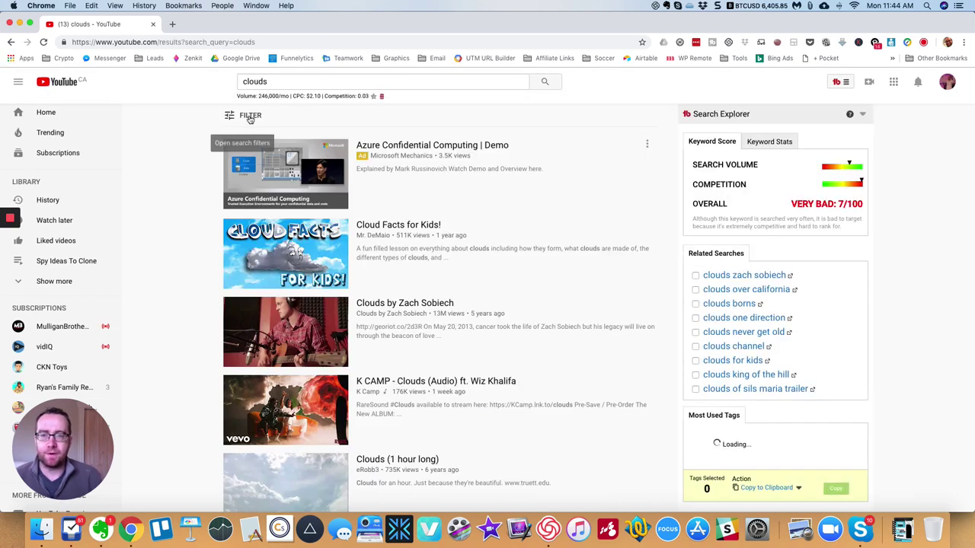
click(250, 116)
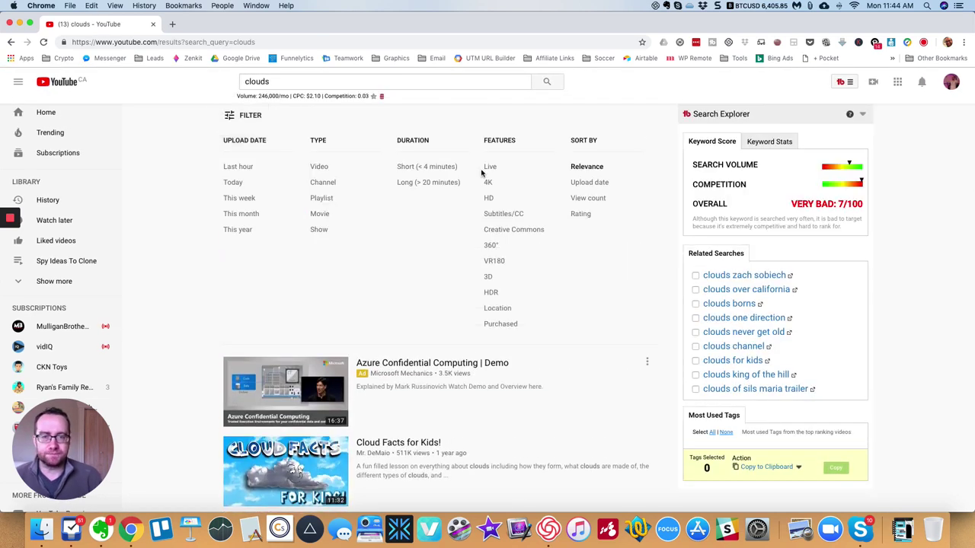
click(512, 231)
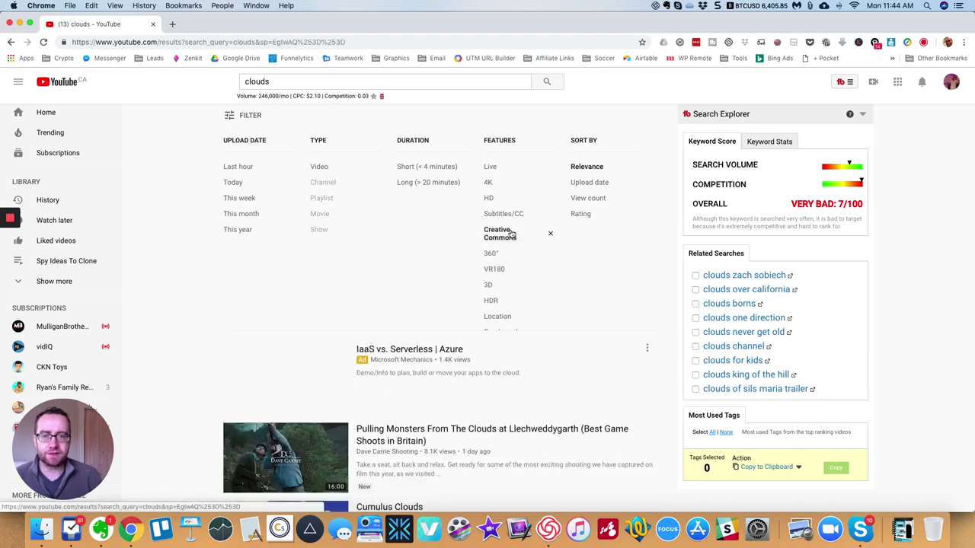
Step: Add and then remove the Long (> 20 minutes) filter, keeping Creative Commons applied
click(246, 115)
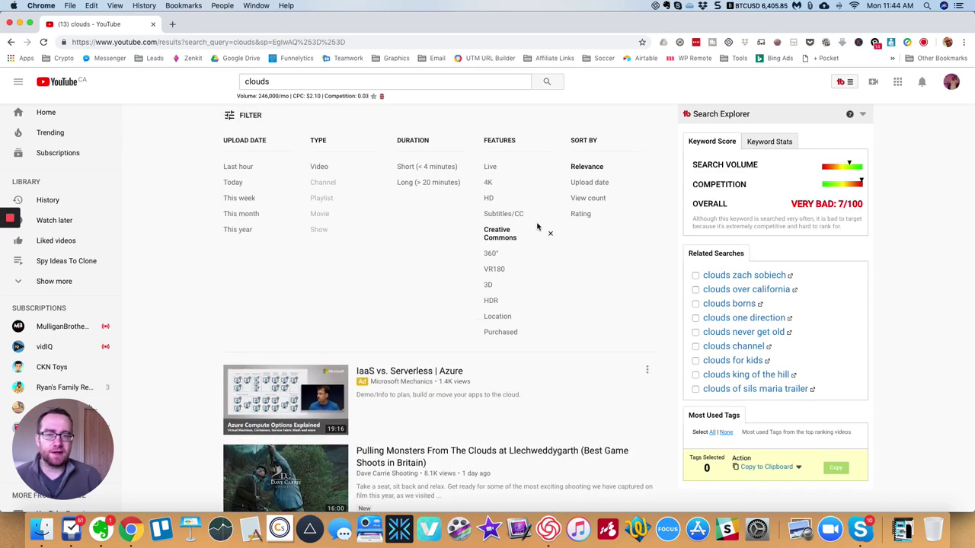
click(428, 183)
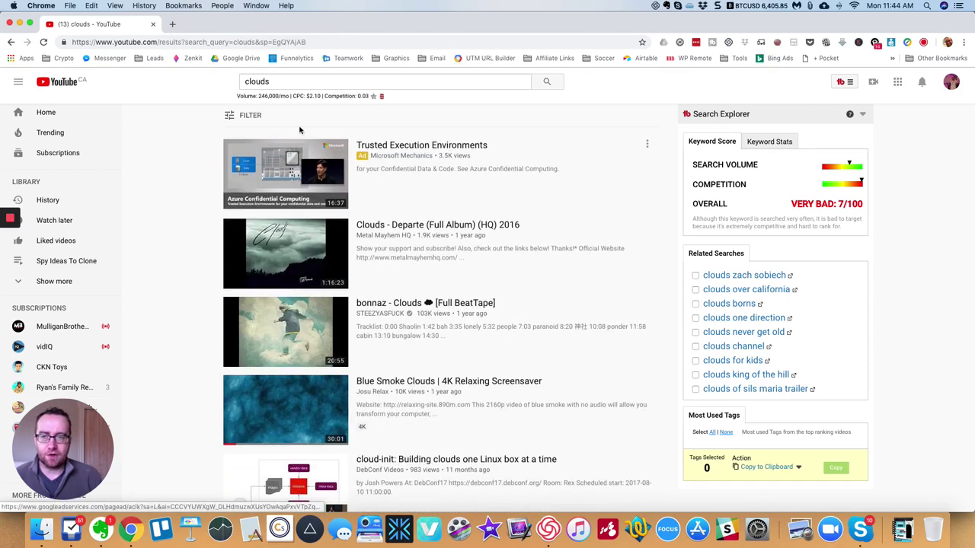
click(236, 117)
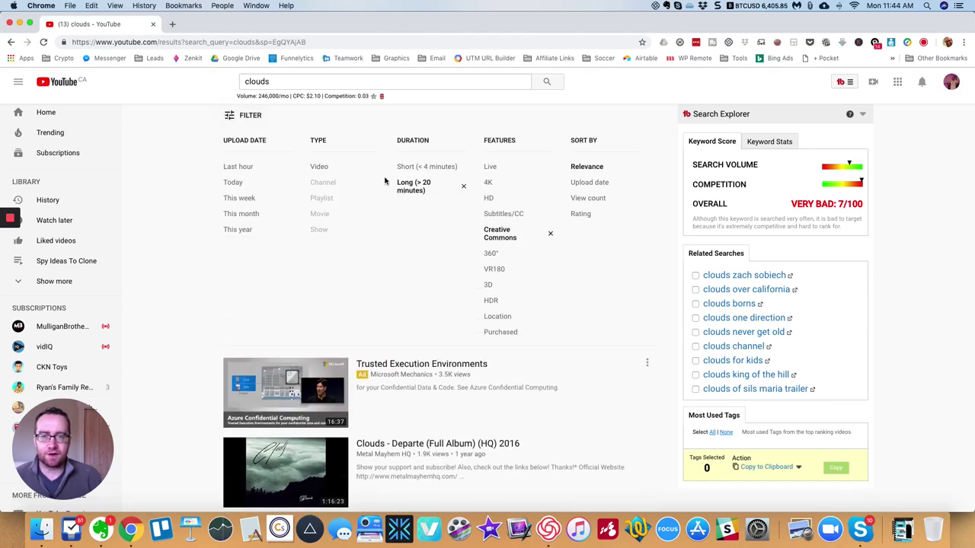
click(462, 188)
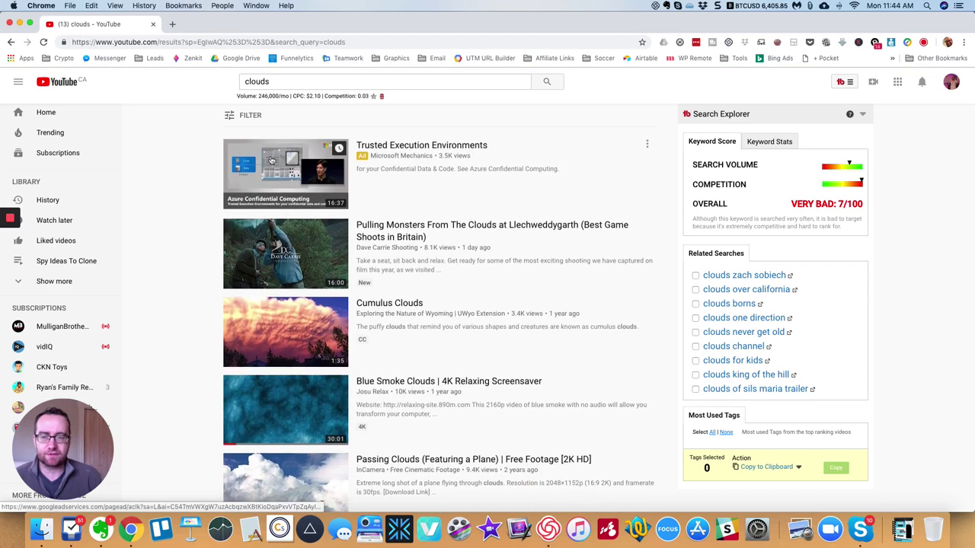
click(246, 112)
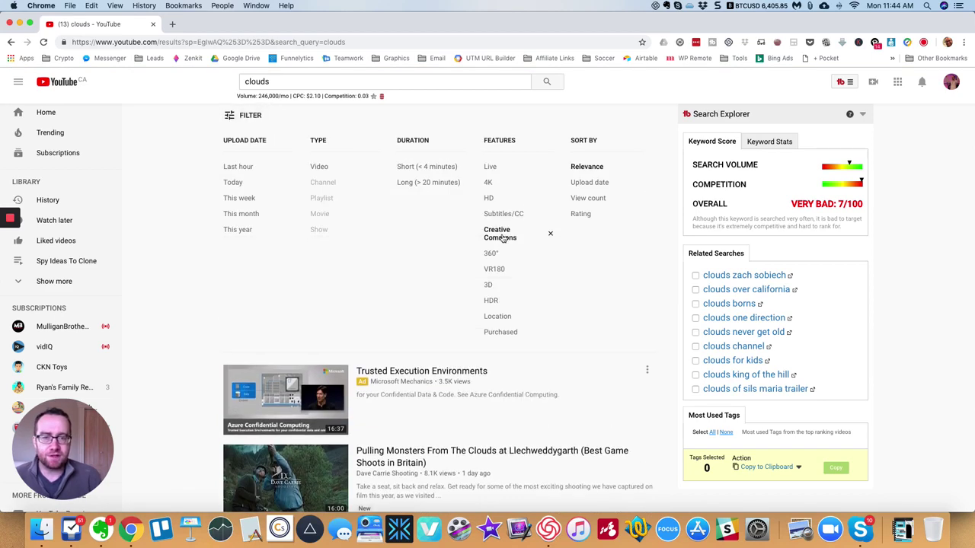
scroll(336, 263, down, 5)
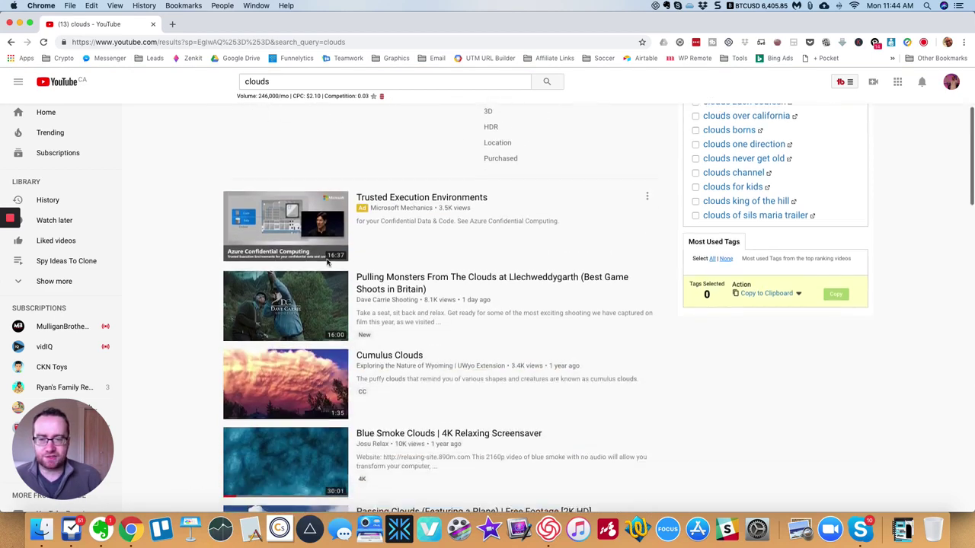
scroll(326, 261, down, 1)
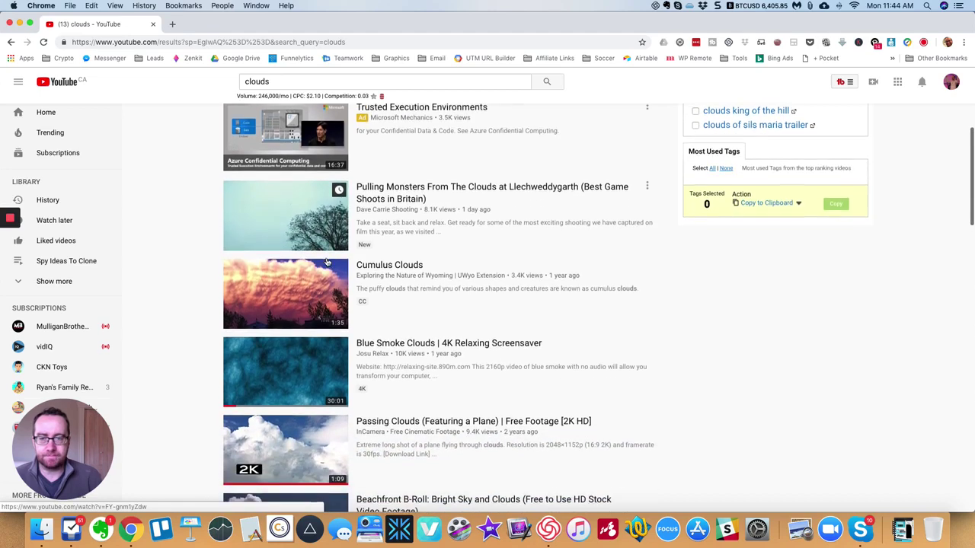
Step: Open the Cumulus Clouds video and expand its description to check the Creative Commons Attribution license
click(362, 302)
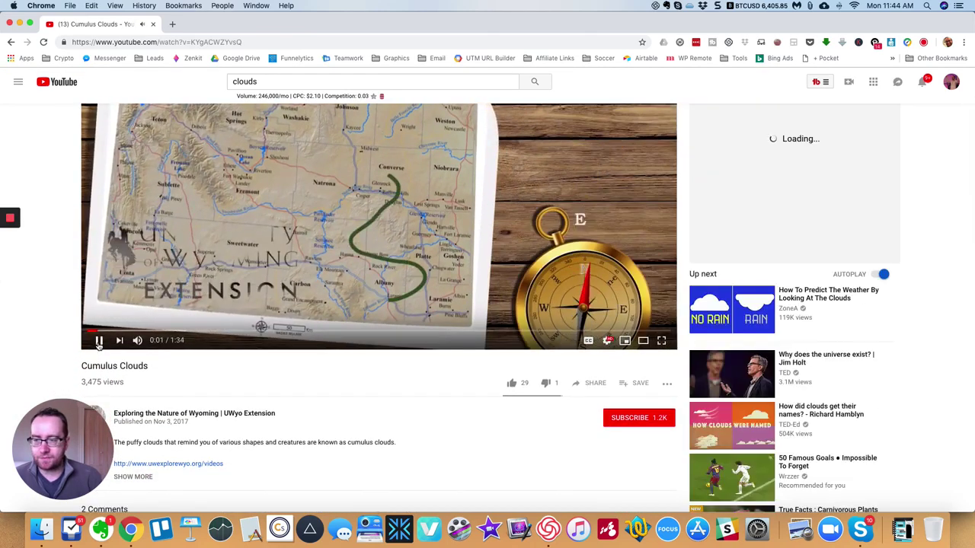
scroll(161, 327, down, 5)
click(136, 292)
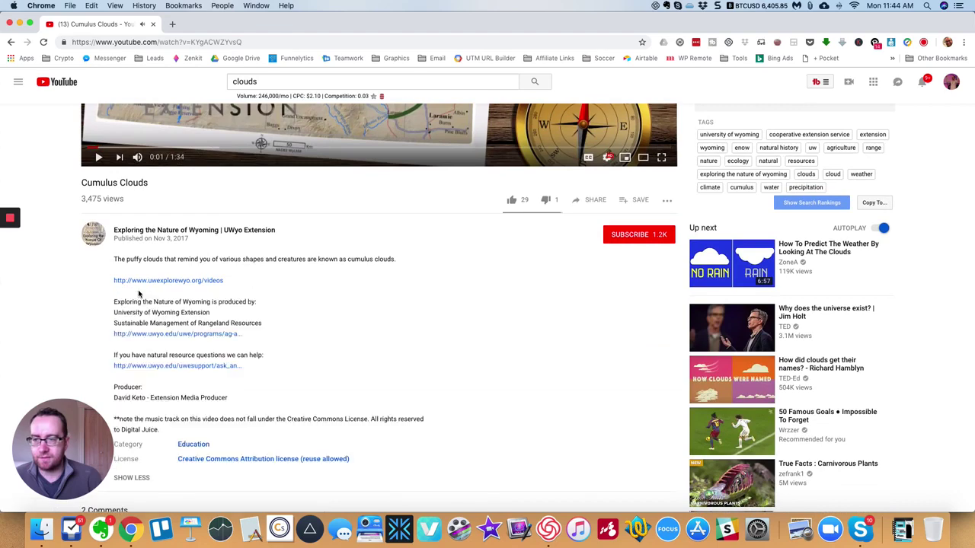
scroll(164, 307, down, 3)
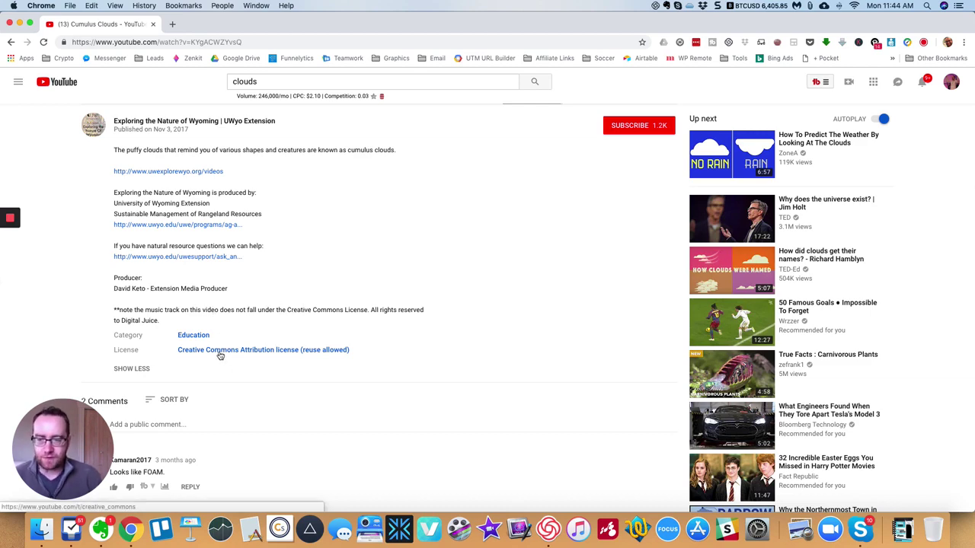
scroll(231, 353, up, 5)
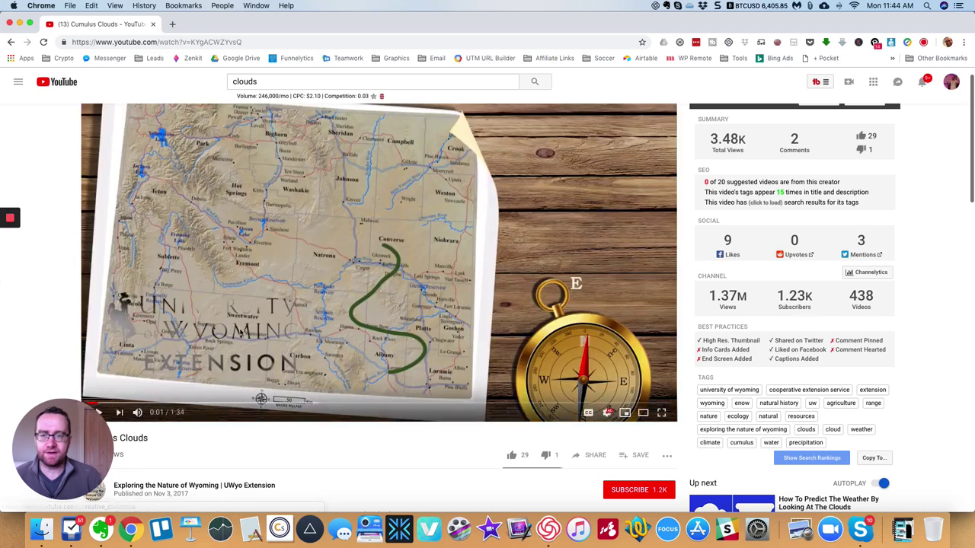
Step: Preview the cloud footage by seeking to 0:08, 0:28, 0:50 and further
click(144, 407)
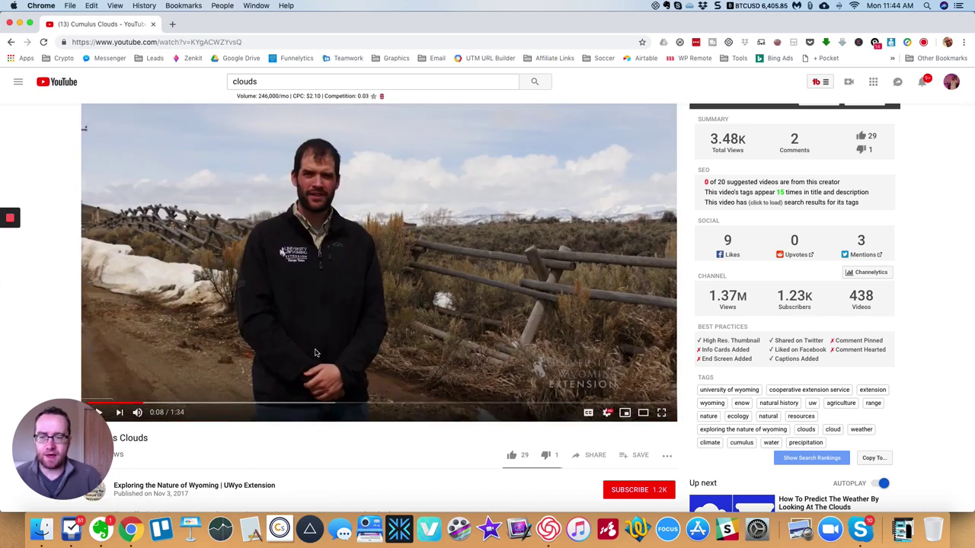
scroll(316, 352, down, 5)
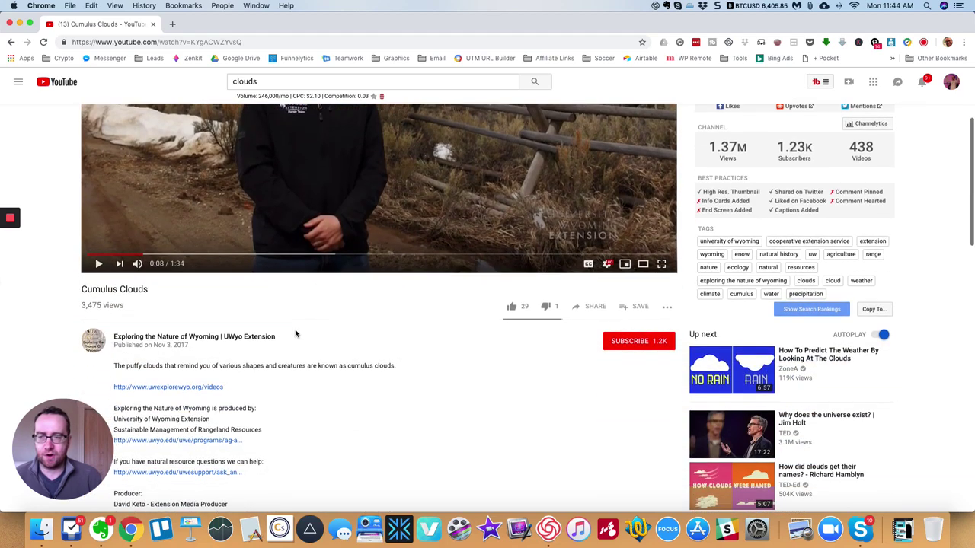
click(266, 256)
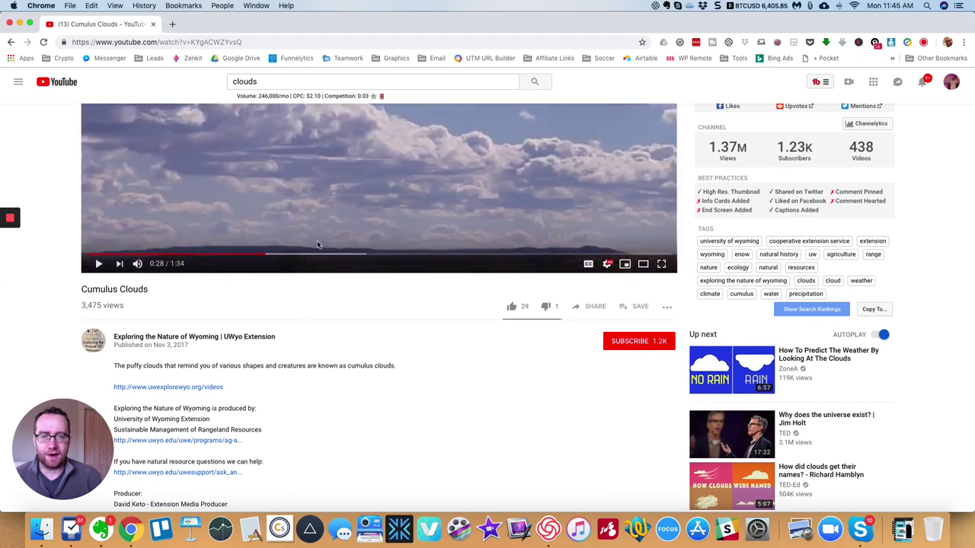
scroll(318, 244, up, 3)
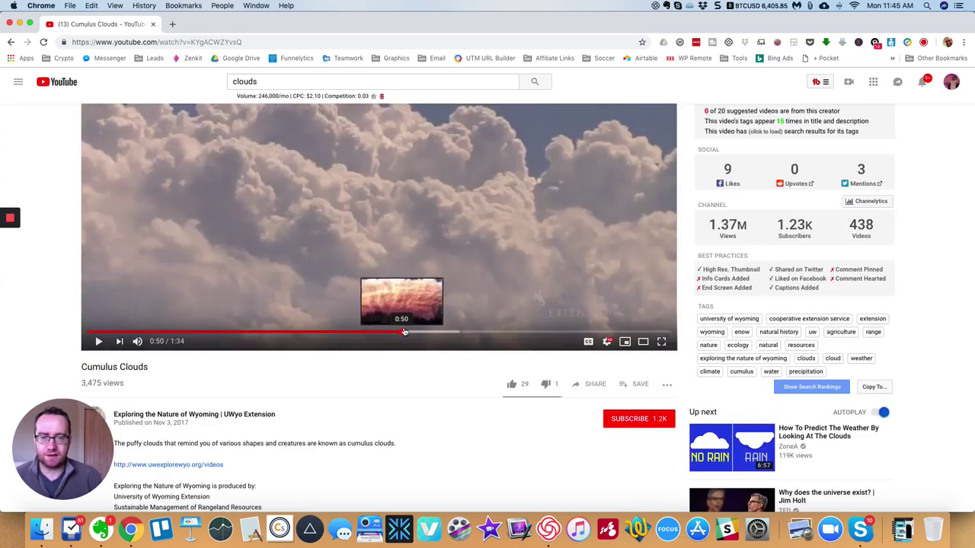
click(402, 332)
click(459, 332)
scroll(449, 306, down, 8)
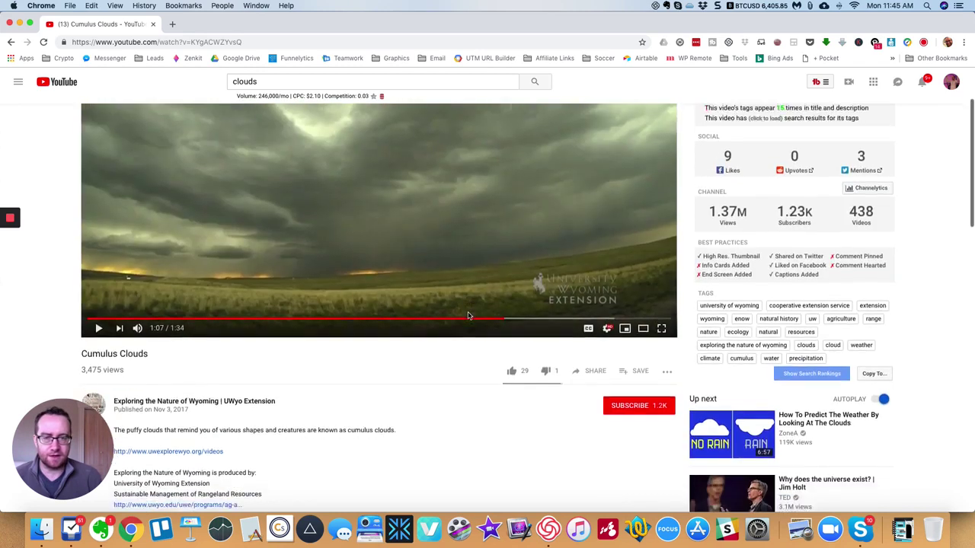
Step: Return to the results, open Passing Clouds, pause it and jump to 0:35
click(11, 42)
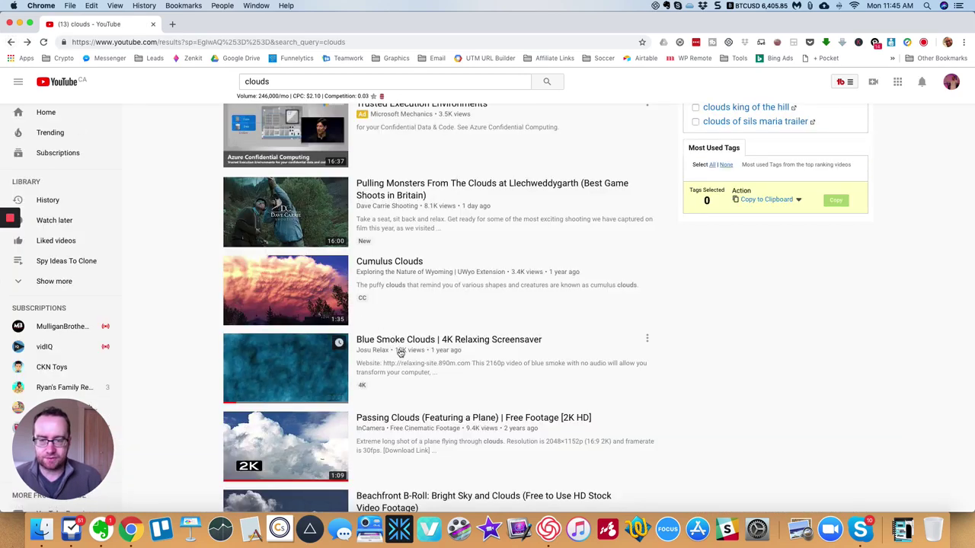
scroll(400, 351, down, 3)
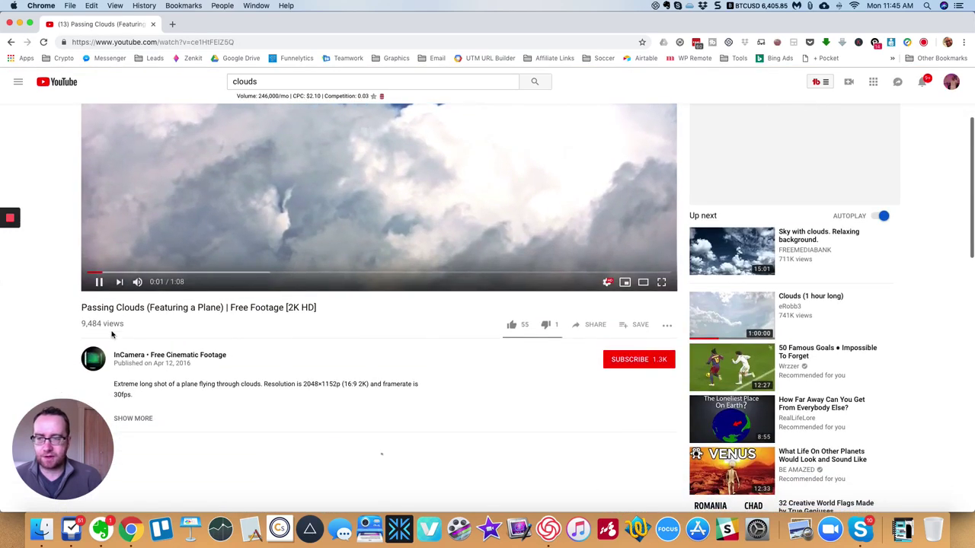
click(99, 283)
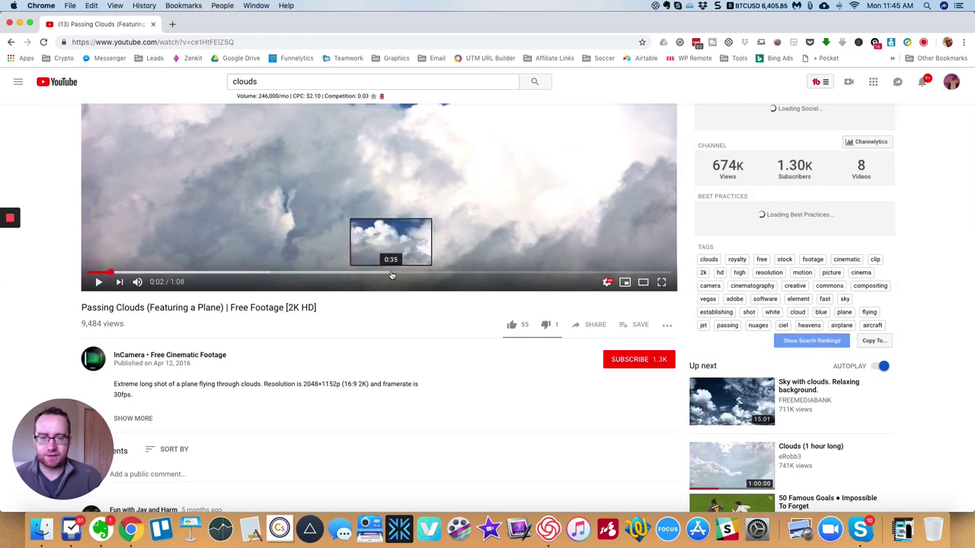
click(391, 272)
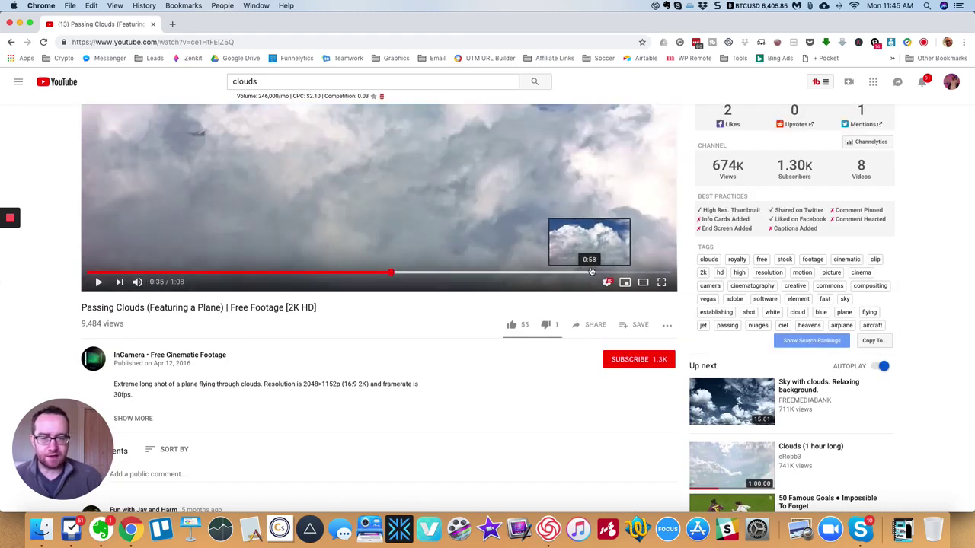
Step: Expand the Passing Clouds description to show its download link and Creative Commons Attribution licence
scroll(229, 333, down, 1)
scroll(183, 339, down, 2)
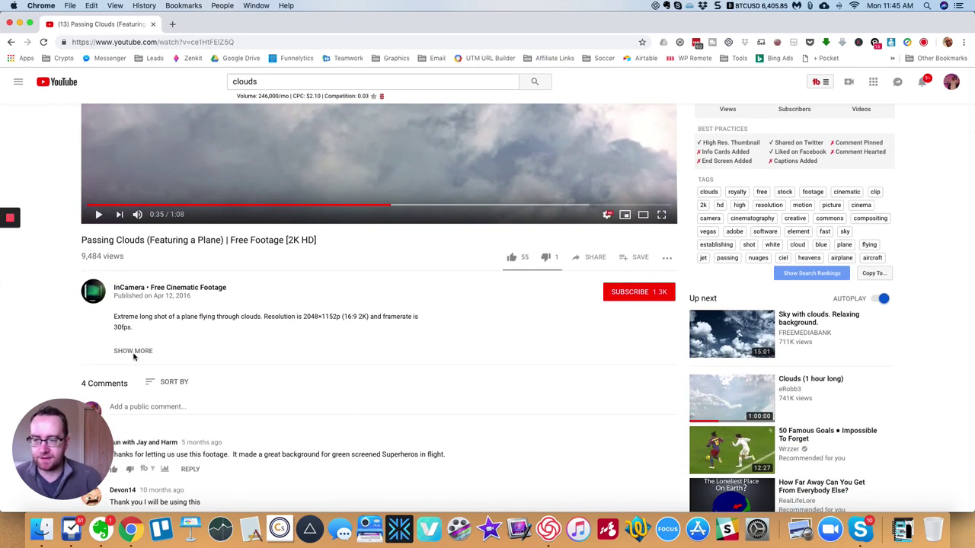
click(135, 355)
scroll(149, 355, down, 2)
scroll(155, 356, down, 1)
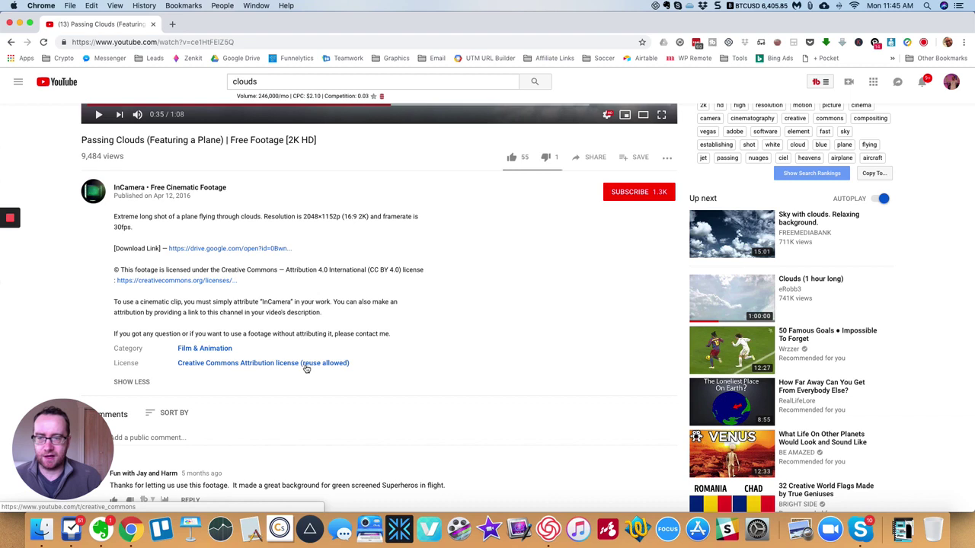
Step: Download Passing Clouds [CC BY 4.0] In-Camera.mov from Google Drive despite the scan warning
click(204, 250)
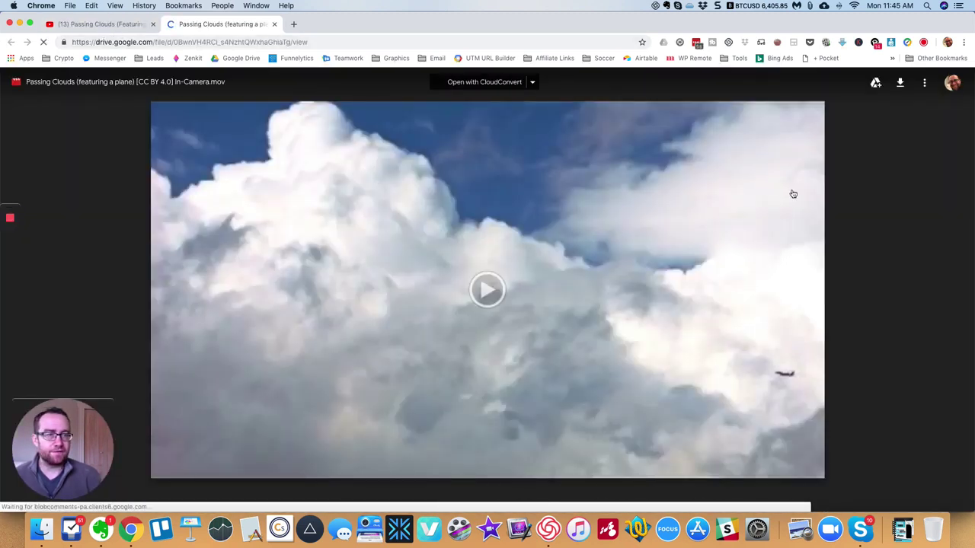
click(901, 82)
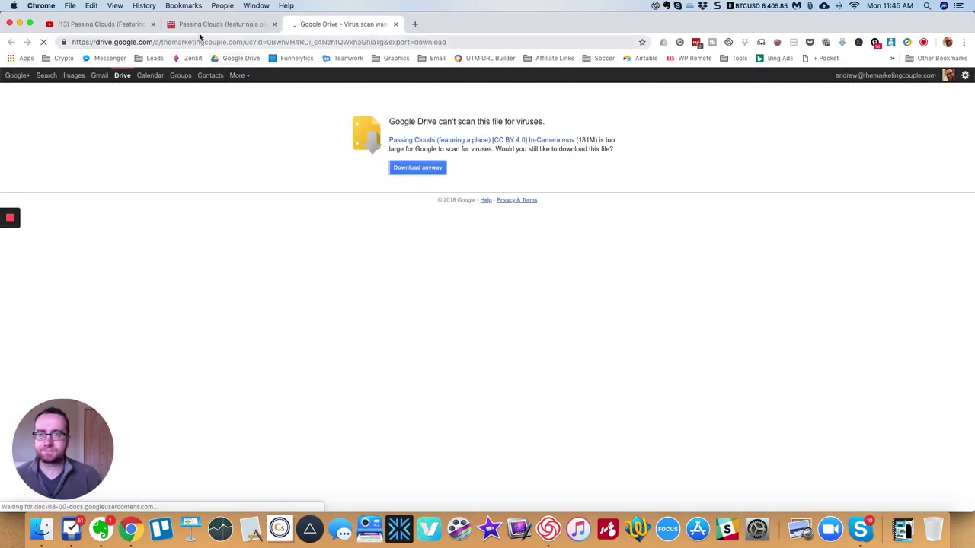
click(221, 24)
click(131, 25)
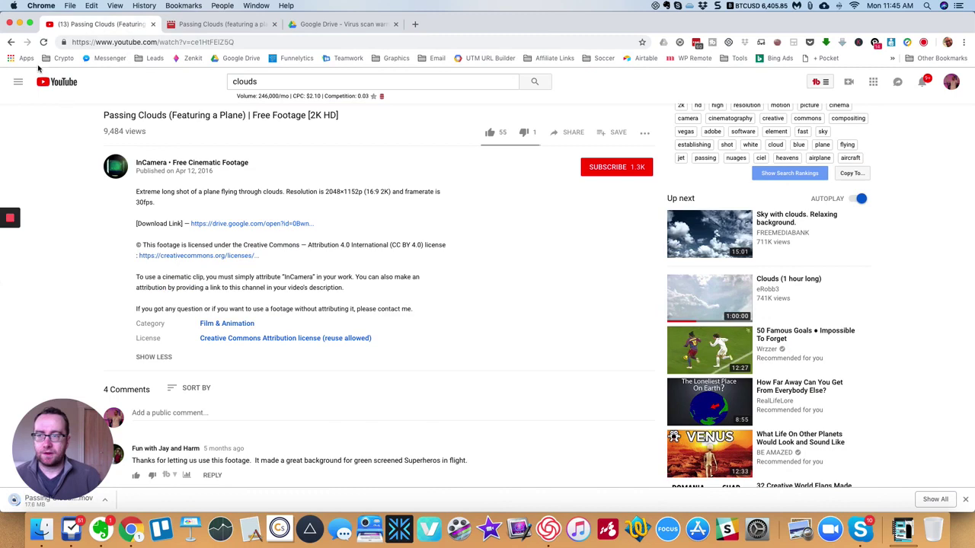
click(10, 42)
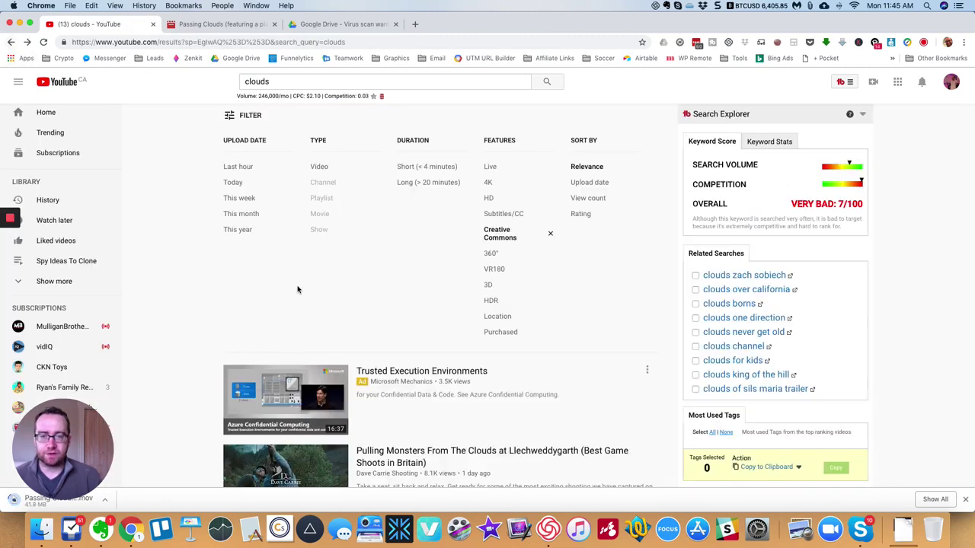
Step: Scroll through the Creative Commons clouds results and open the Timelapse Clouds video
scroll(297, 290, down, 15)
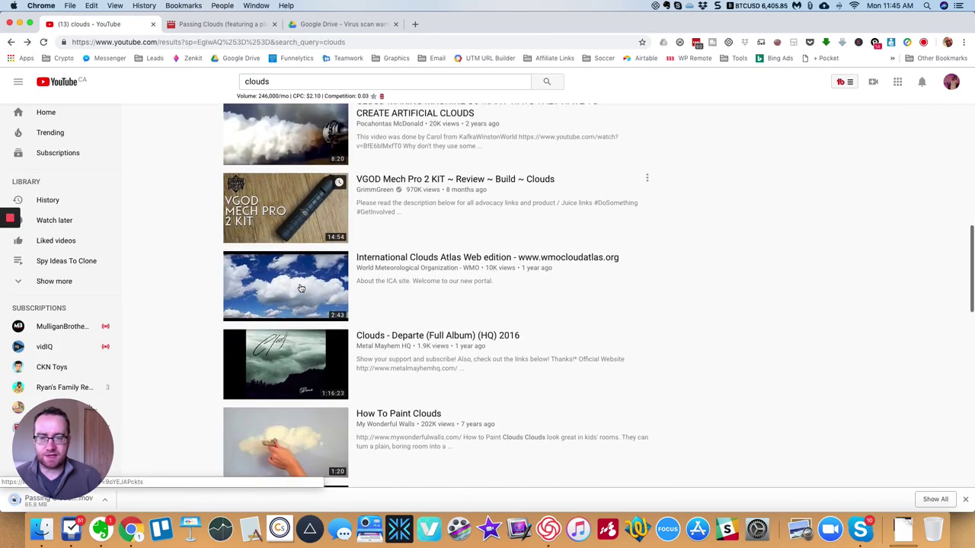
scroll(297, 293, down, 4)
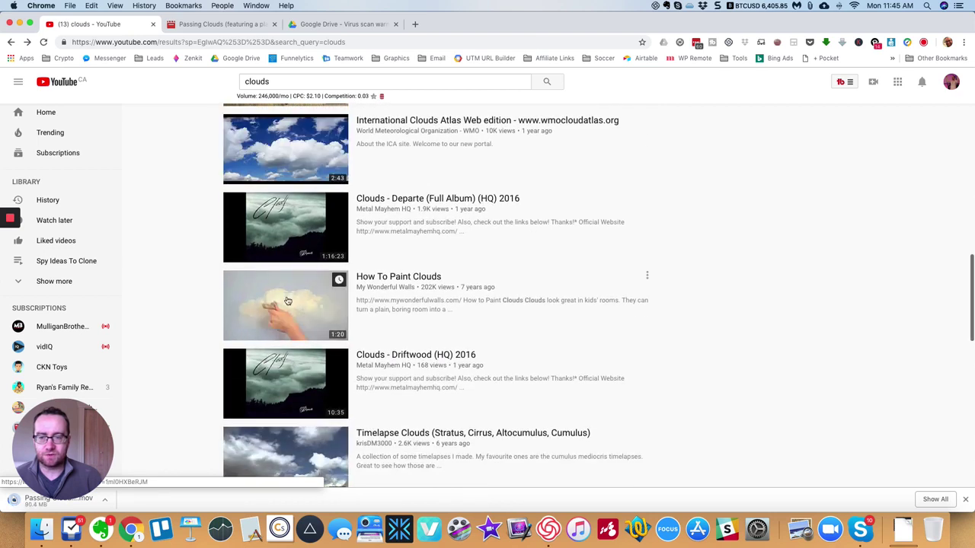
scroll(281, 289, down, 3)
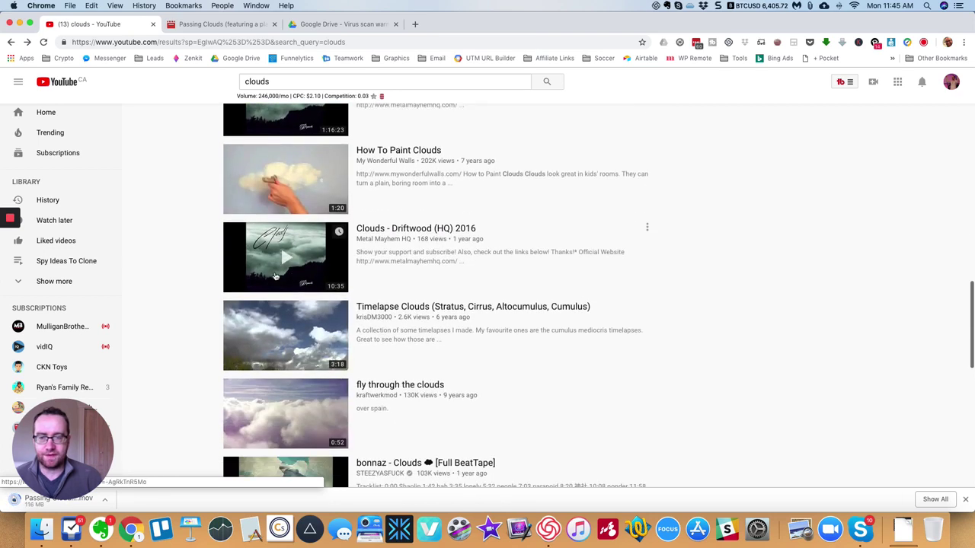
scroll(267, 332, down, 1)
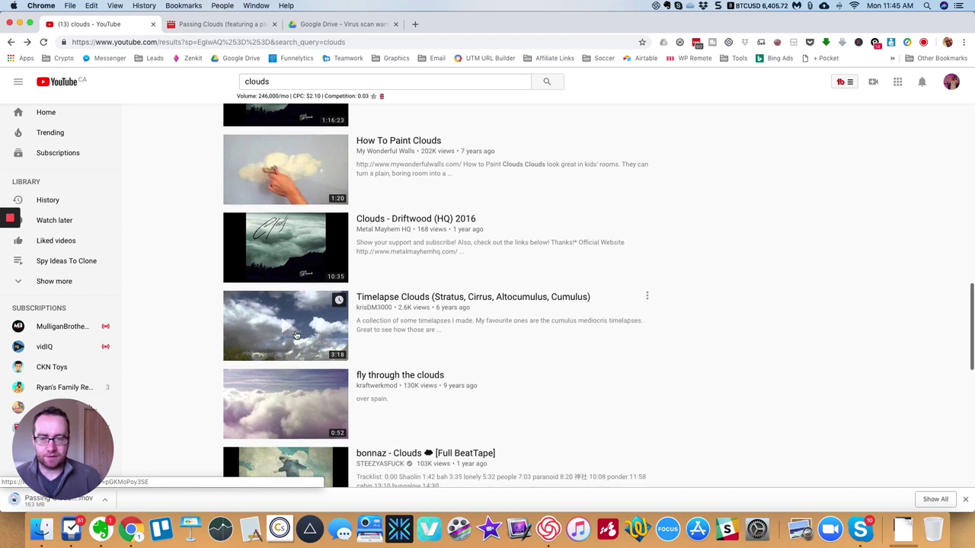
scroll(381, 312, down, 1)
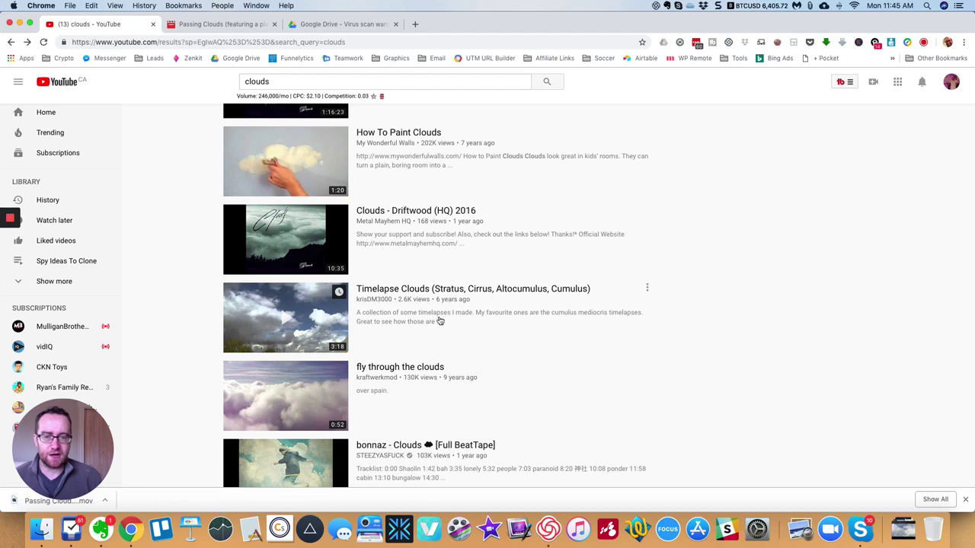
click(292, 322)
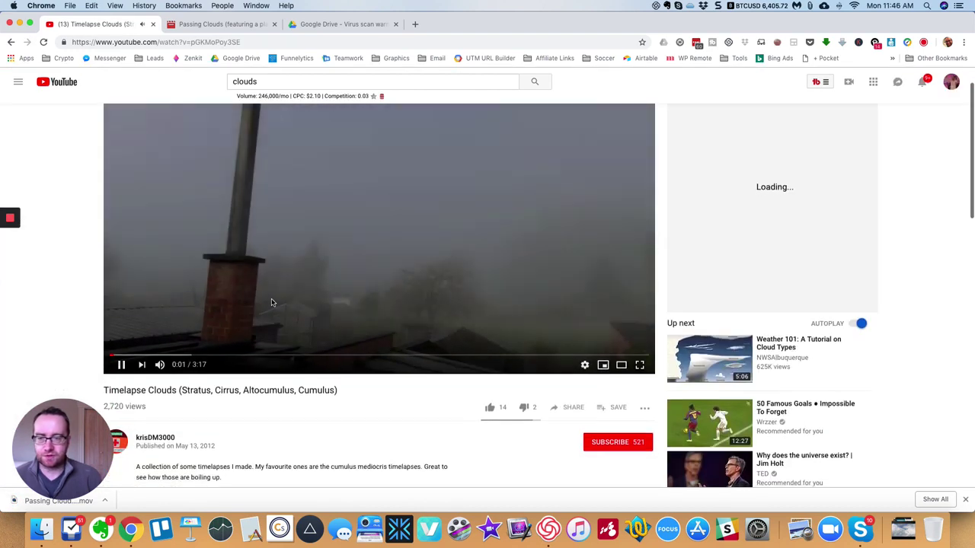
Step: Skim the Timelapse Clouds footage at 0:30, 0:48 and 1:37, pausing at 1:39
click(192, 356)
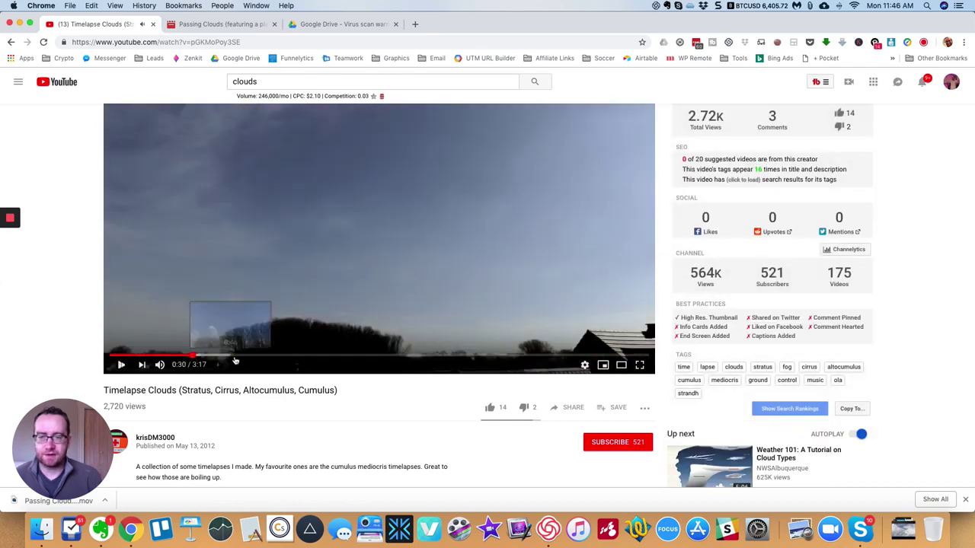
click(243, 356)
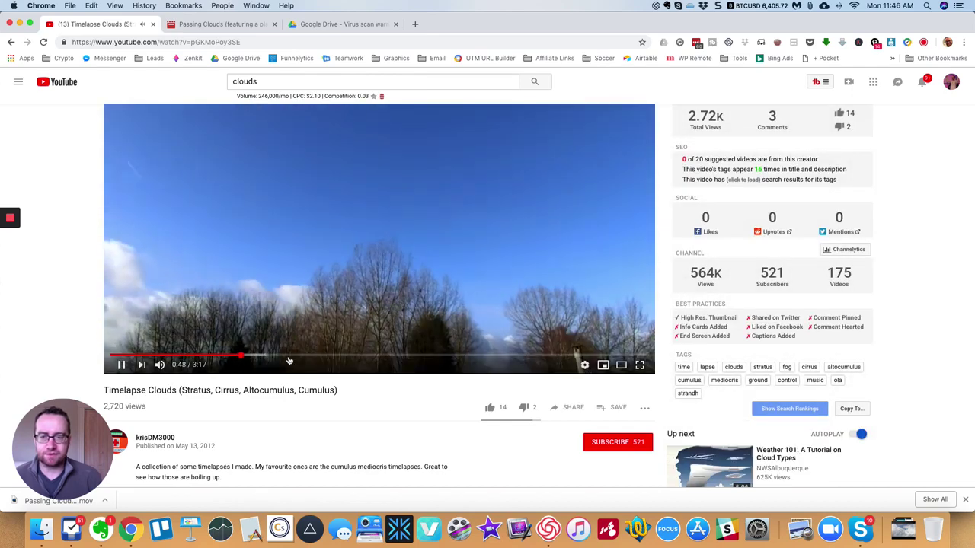
click(373, 355)
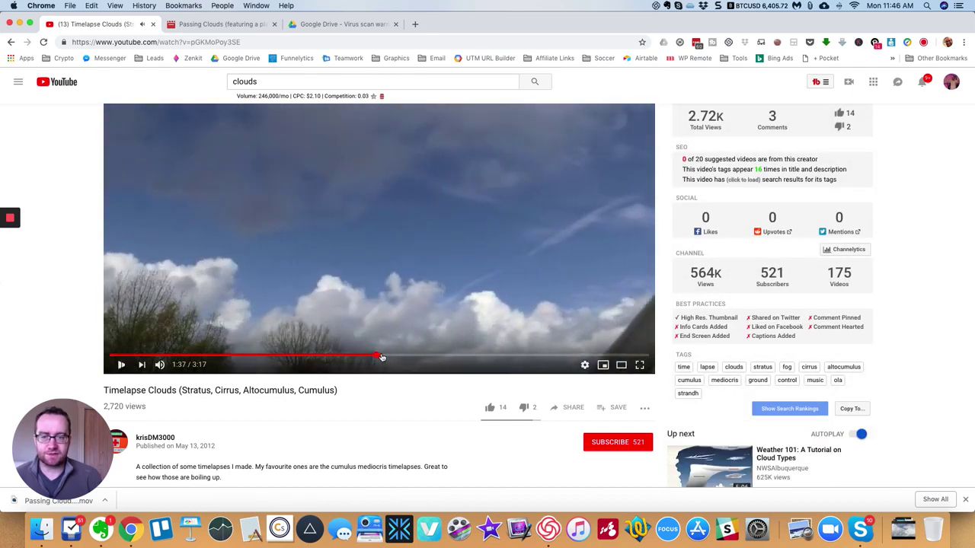
click(427, 293)
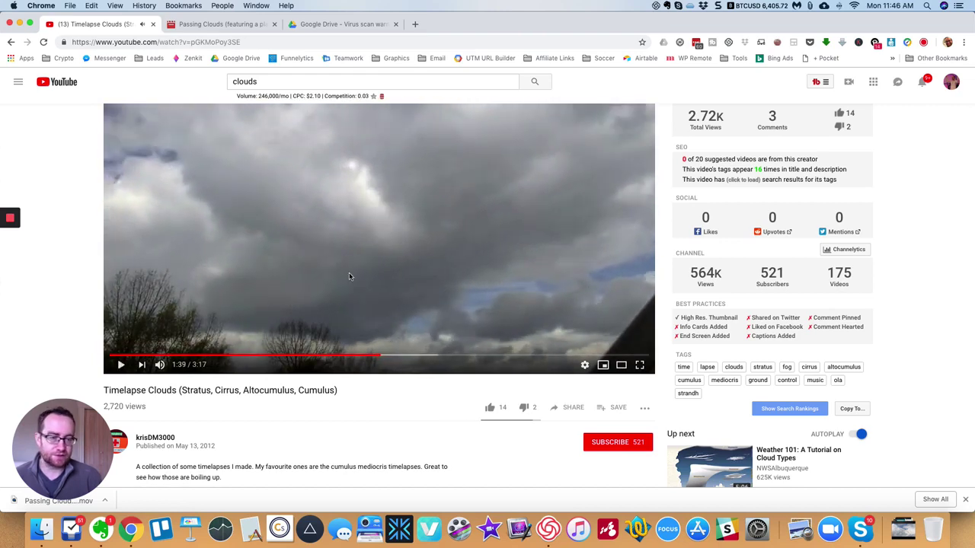
scroll(349, 272, down, 1)
scroll(349, 276, down, 5)
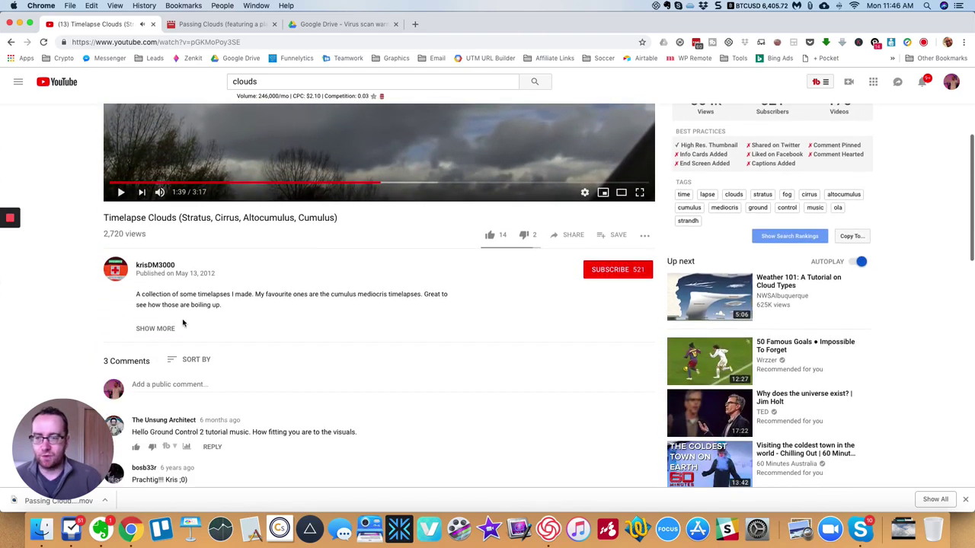
Step: Expand the Timelapse Clouds description to find its Creative Commons Attribution licence
click(160, 329)
scroll(216, 308, down, 1)
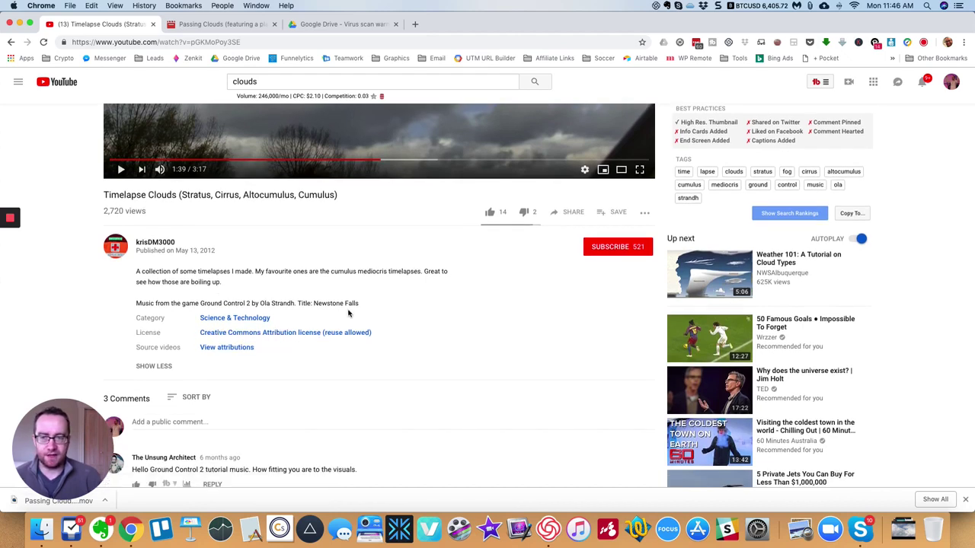
scroll(345, 287, up, 1)
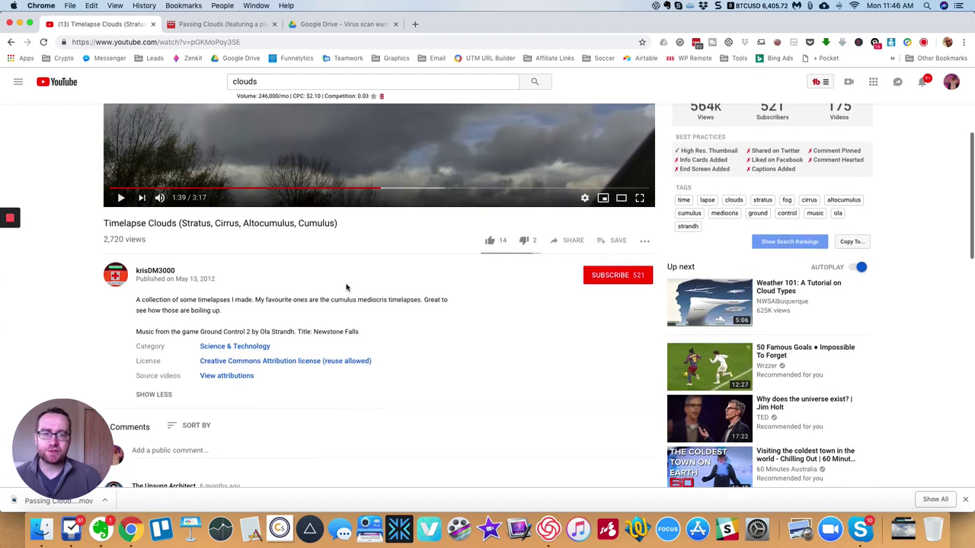
click(644, 244)
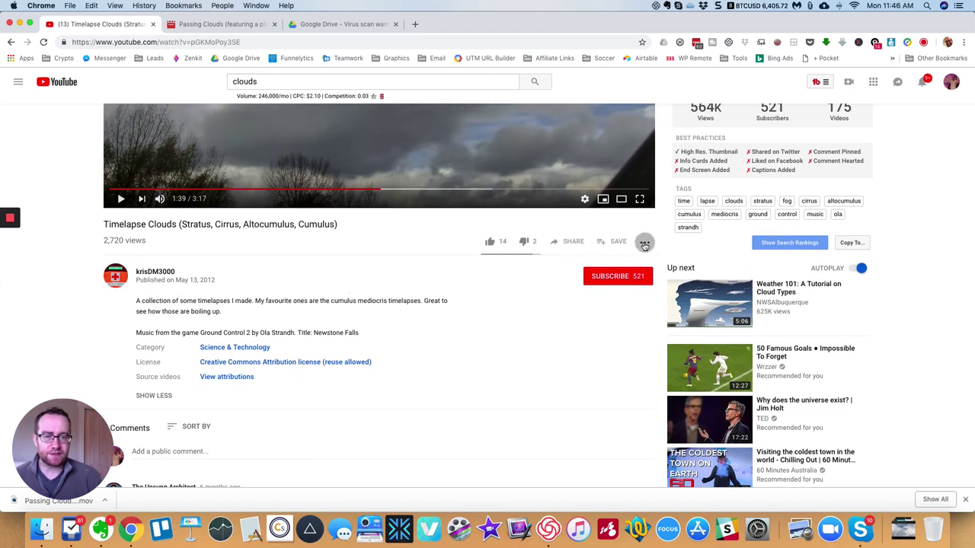
click(153, 311)
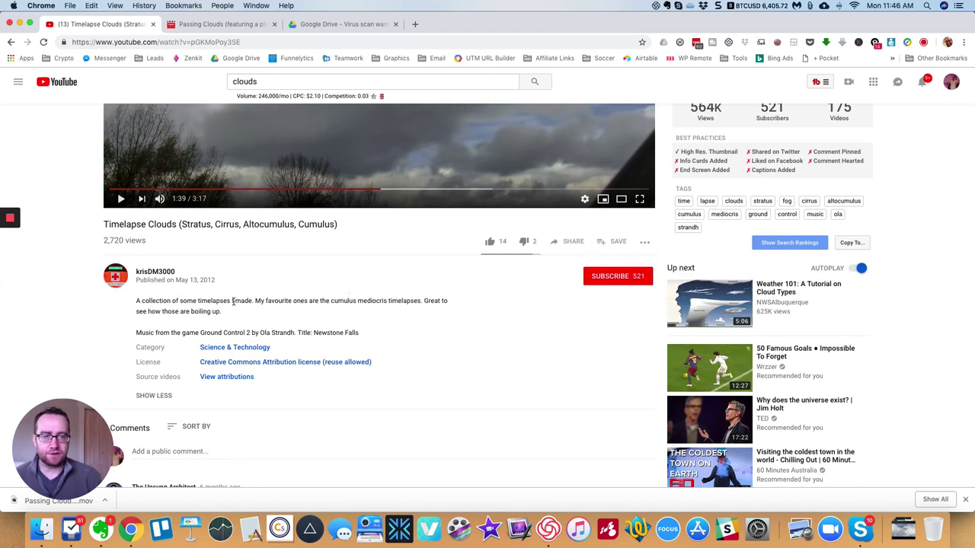
scroll(234, 300, up, 5)
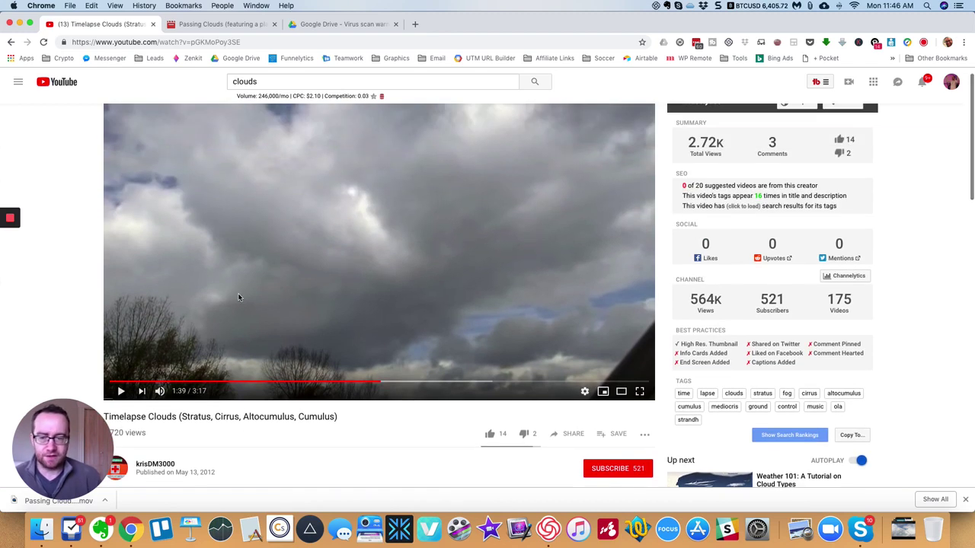
scroll(238, 297, down, 6)
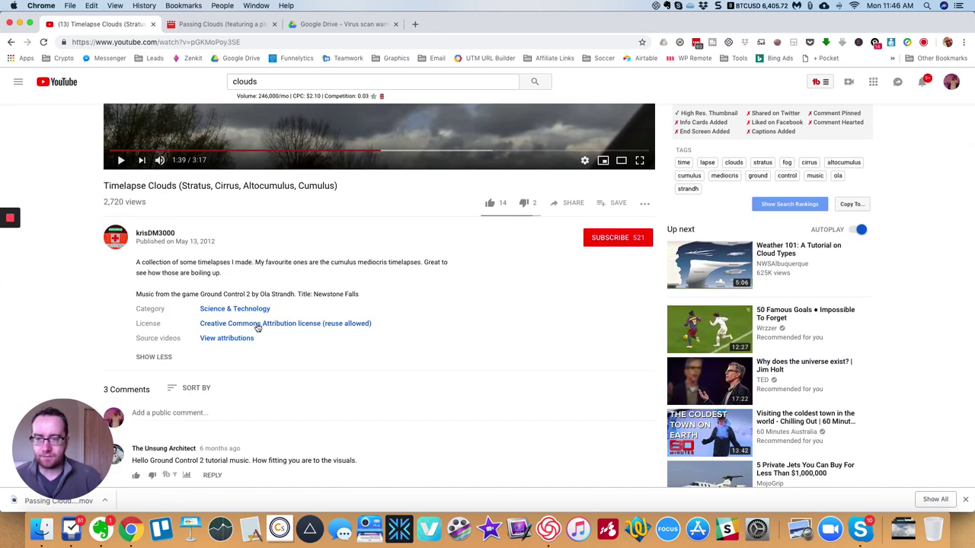
Step: View the Creative Commons licence article, then return to the video and pause it
click(258, 327)
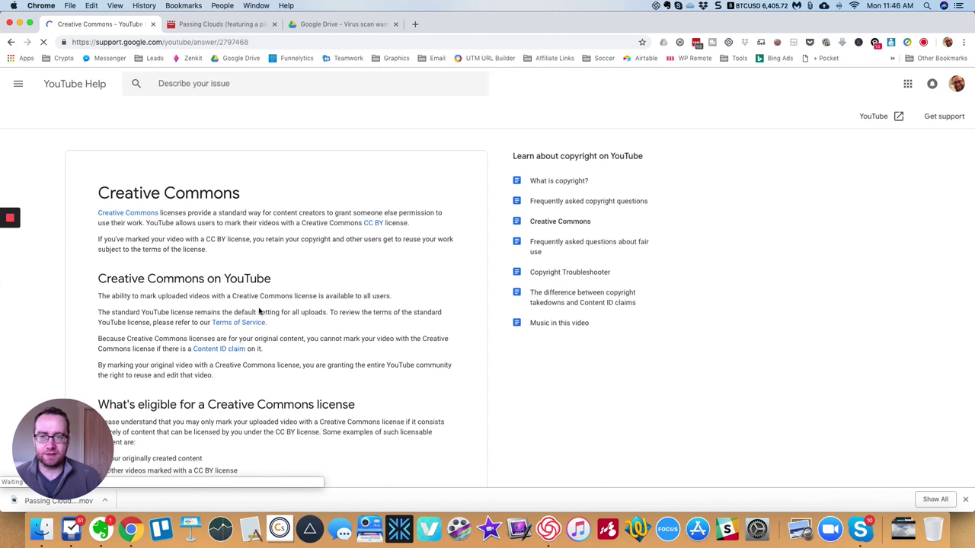
click(11, 42)
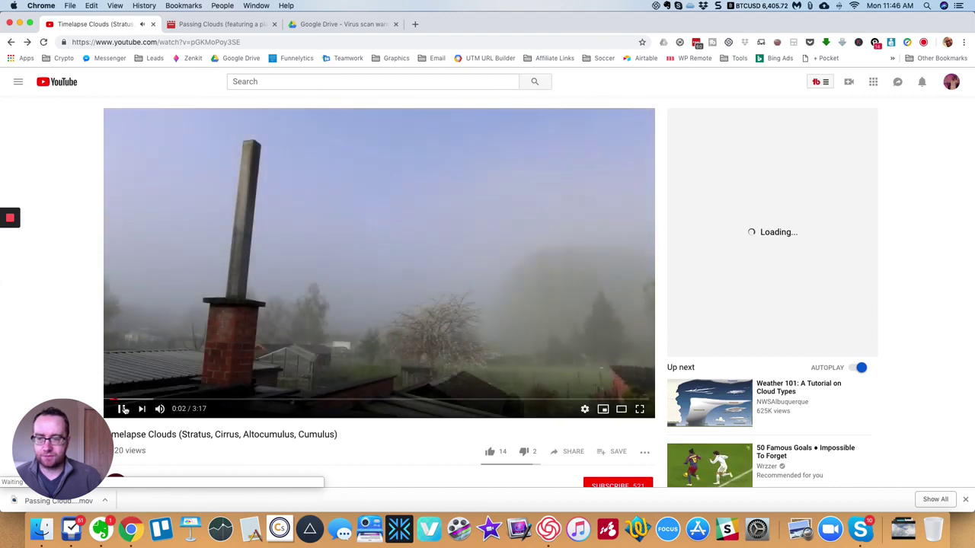
click(122, 409)
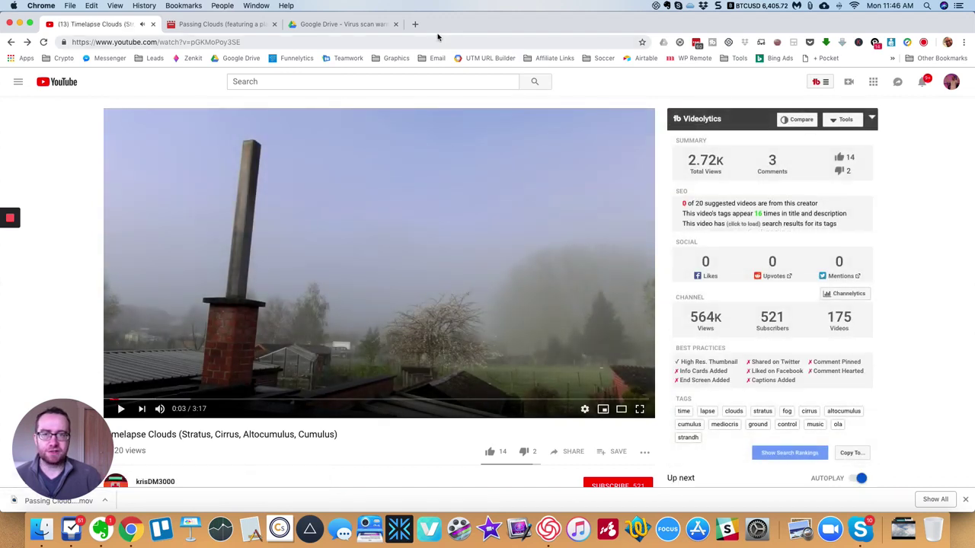
Step: In a new tab, Google 'youtube video downloader' and open the y2mate.com result
click(415, 25)
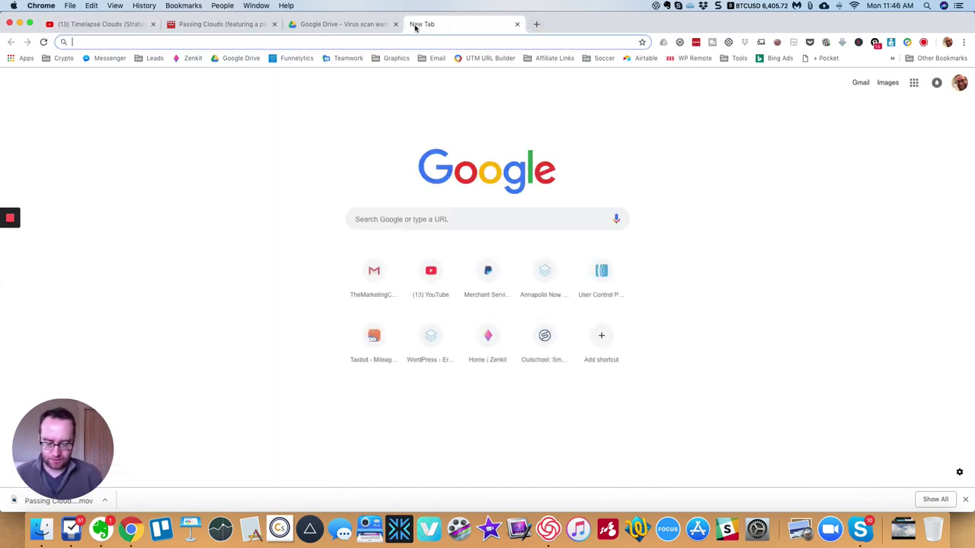
text(youtube vudeio)
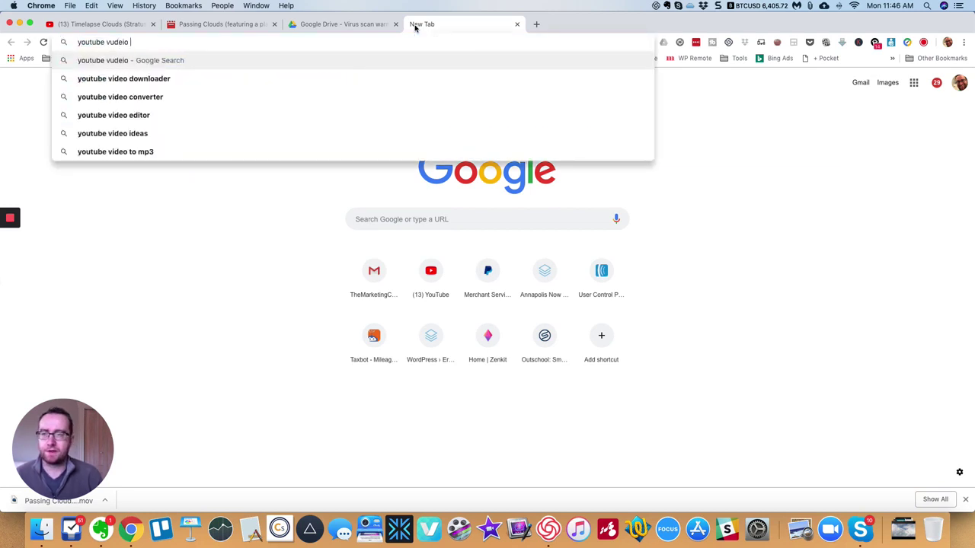
click(387, 77)
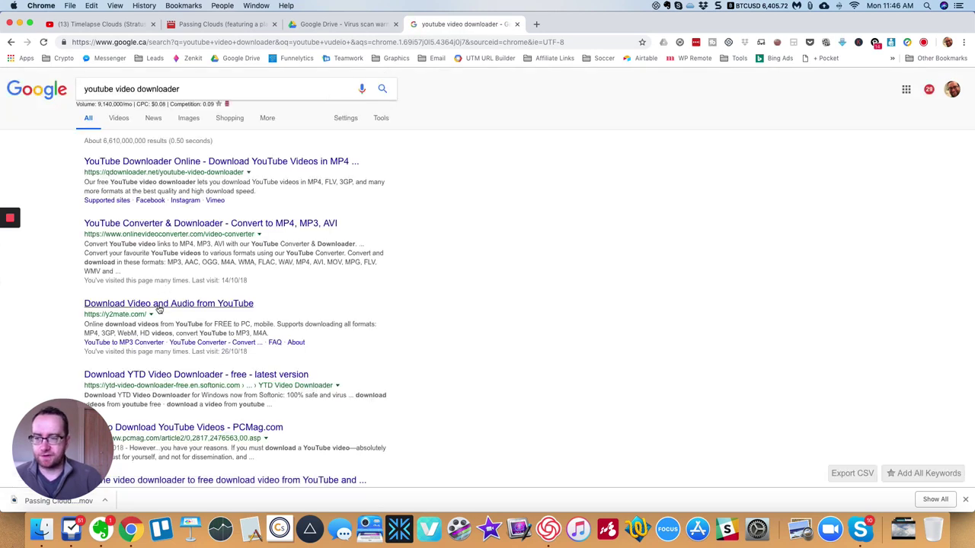
click(159, 304)
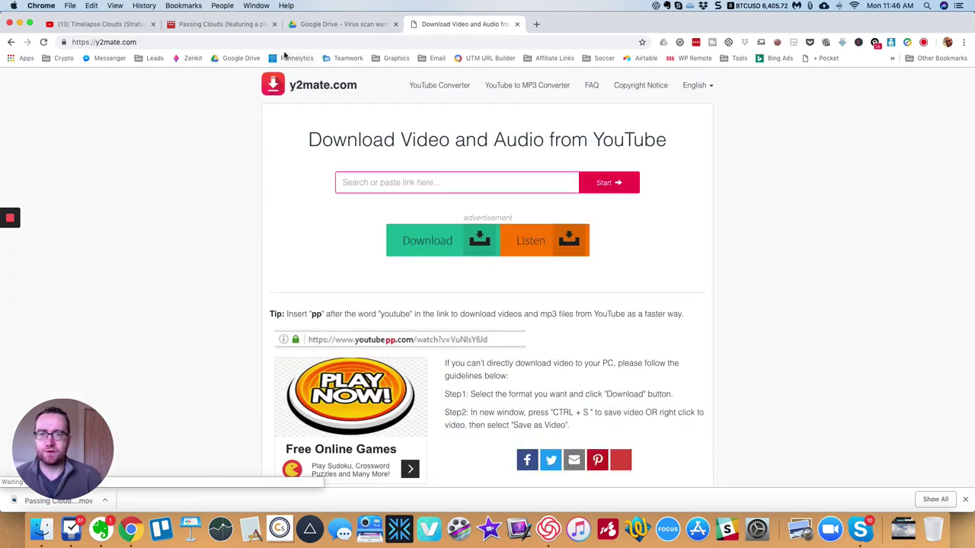
Step: Select the Timelapse Clouds video's URL in the YouTube tab
click(242, 24)
click(122, 24)
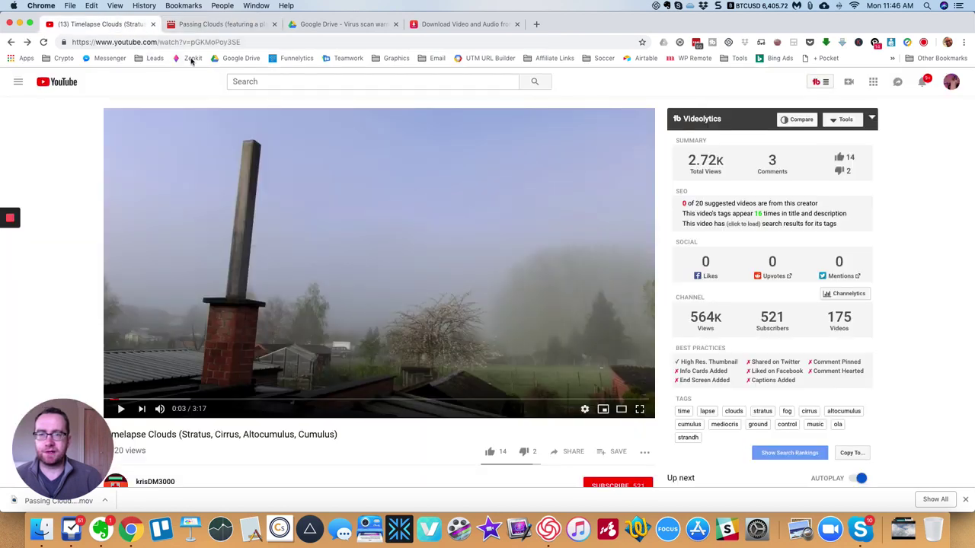
click(221, 42)
key(super+c)
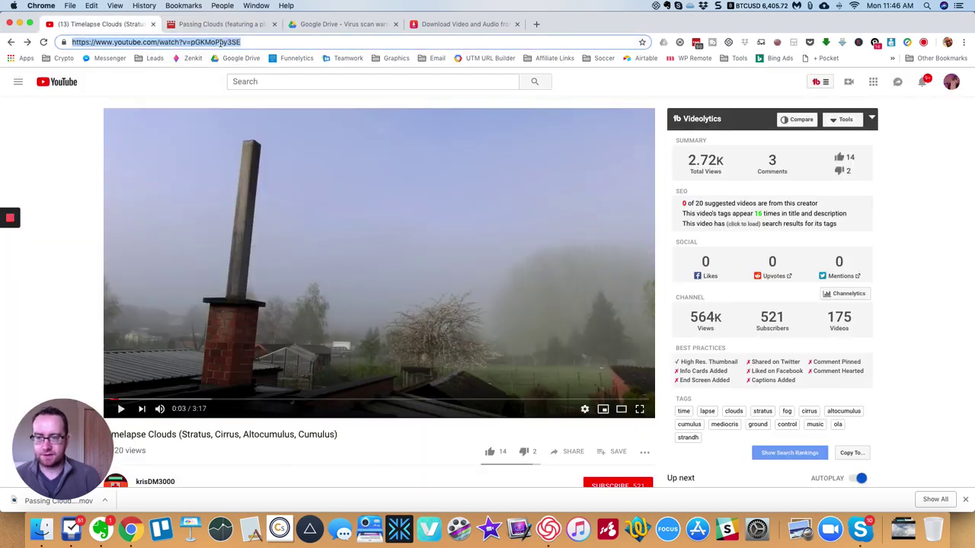
Step: Paste the video link into y2mate and download the 720p MP4
click(464, 25)
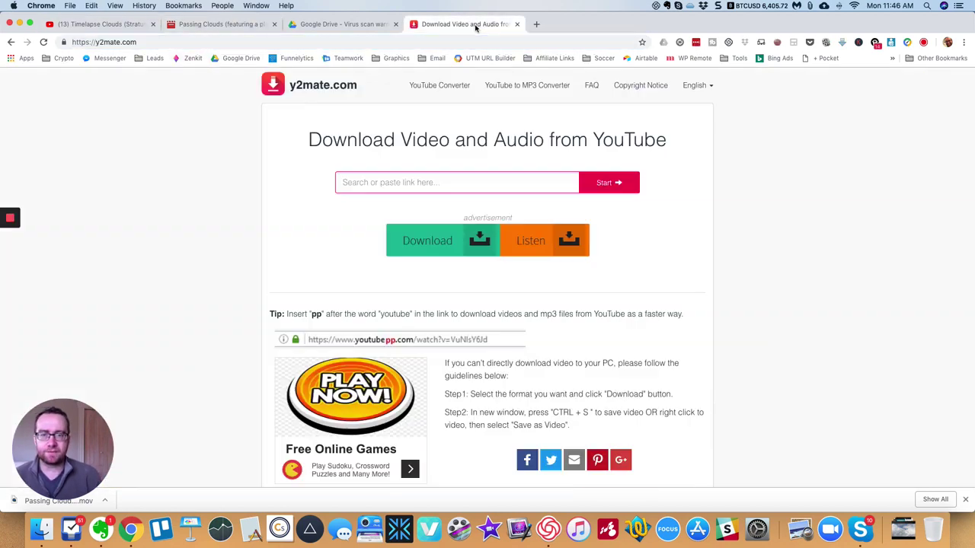
click(450, 184)
key(super+v)
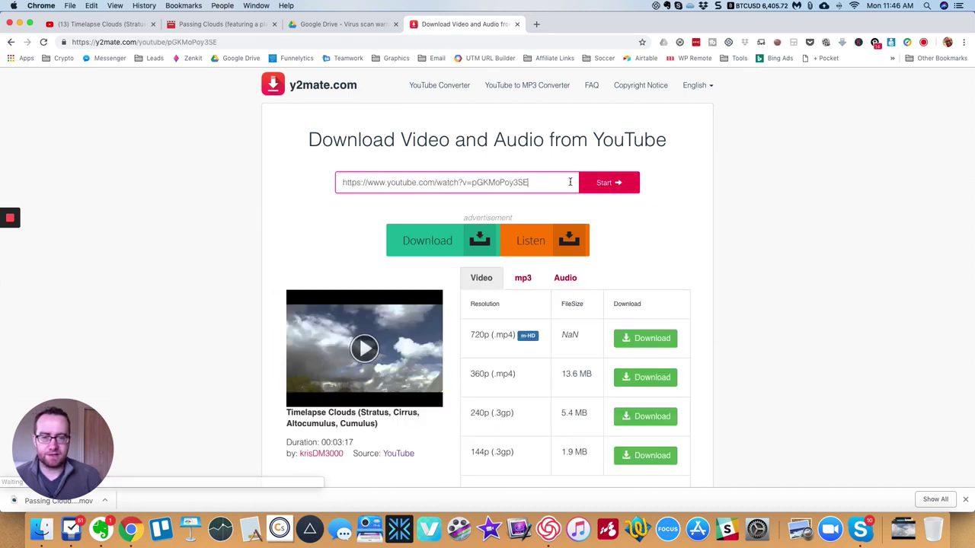
click(620, 338)
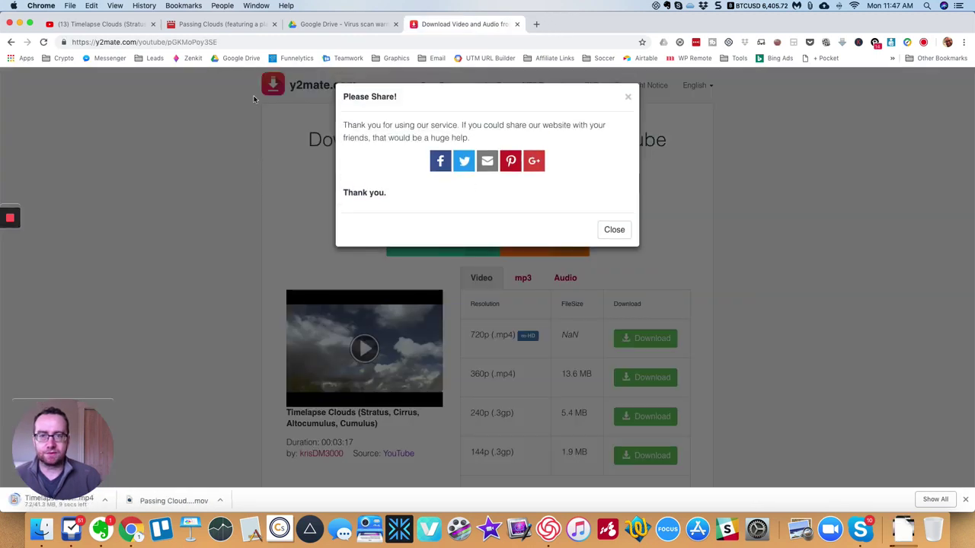
click(204, 25)
Step: On the Timelapse Clouds video page, select the uploader's channel name, then go back to y2mate
click(110, 26)
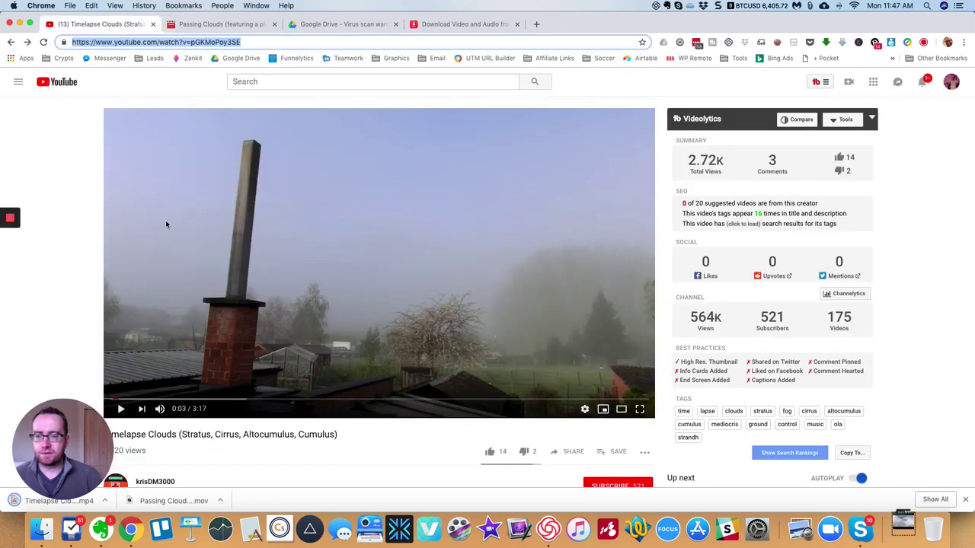
scroll(165, 220, down, 5)
drag(189, 346, 135, 344)
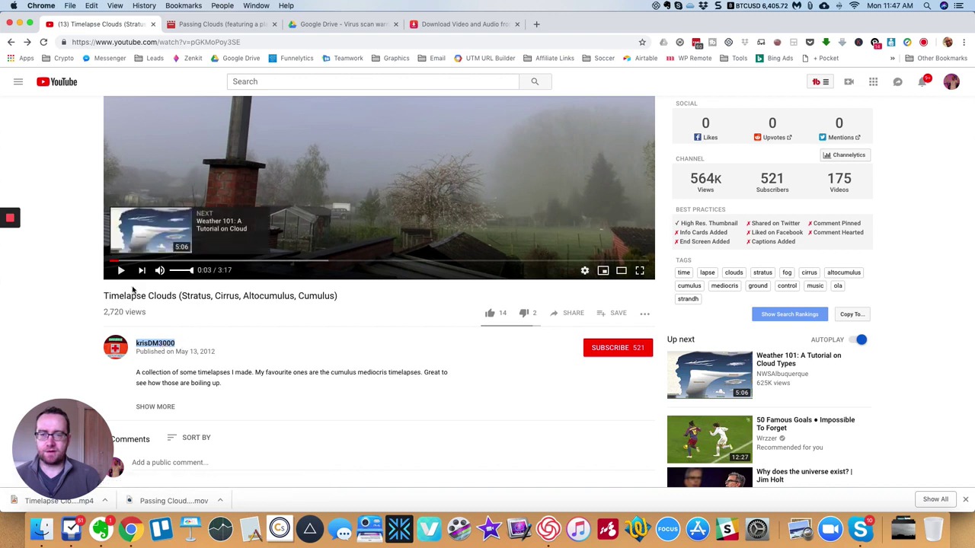
scroll(180, 190, down, 1)
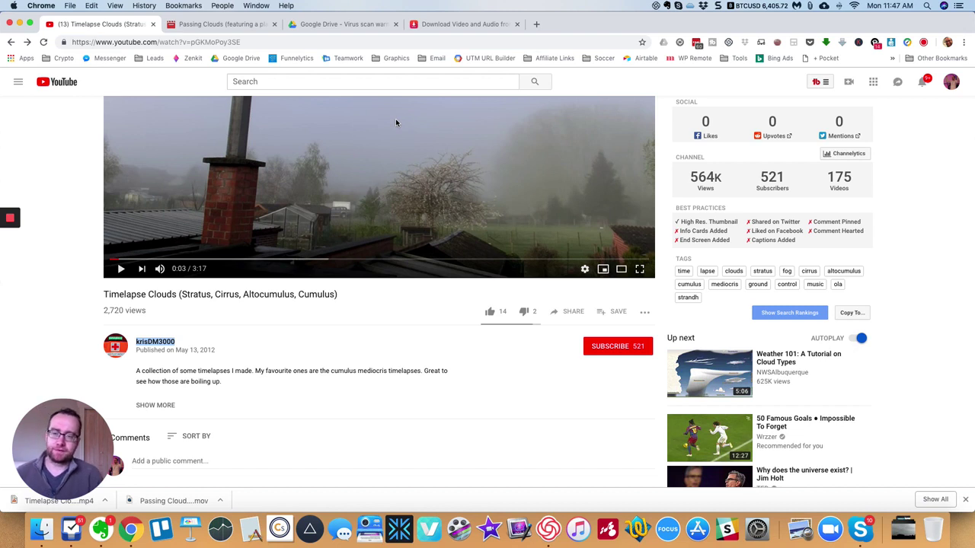
click(447, 25)
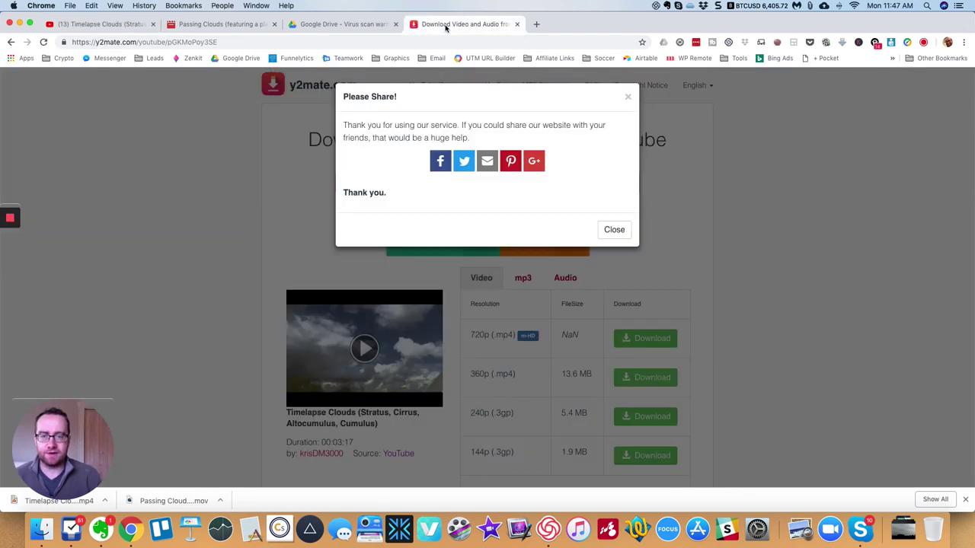
Step: Dismiss y2mate's share request and show the downloaded timelapse MP4 in Finder
click(103, 502)
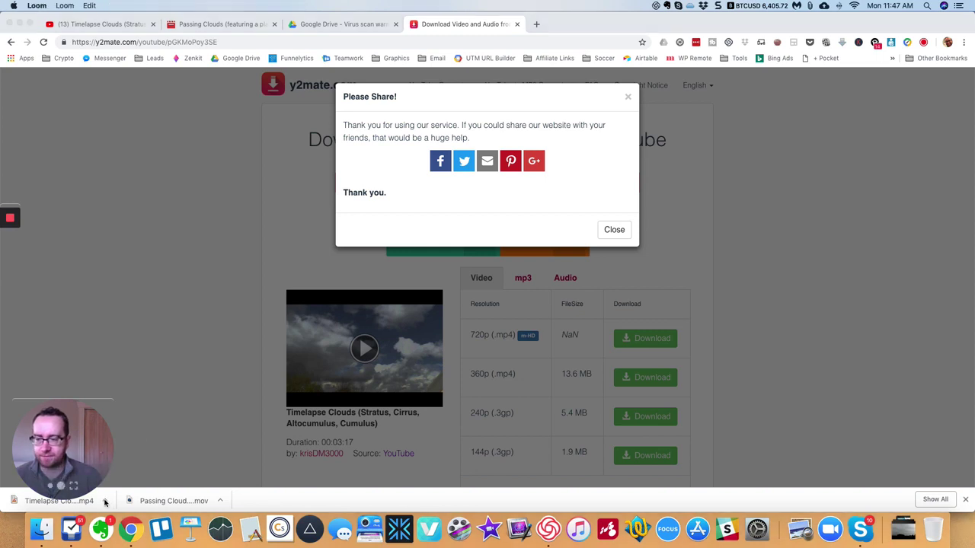
click(630, 100)
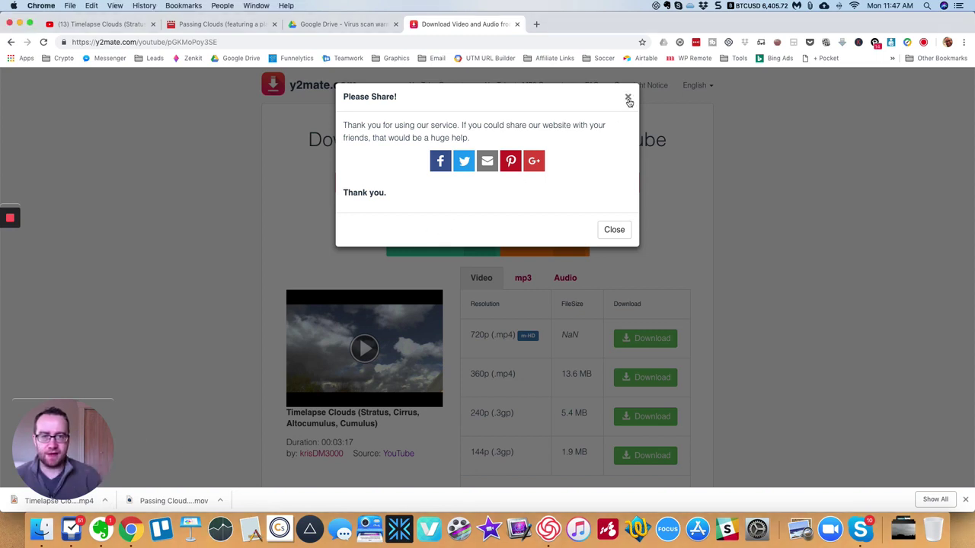
click(612, 236)
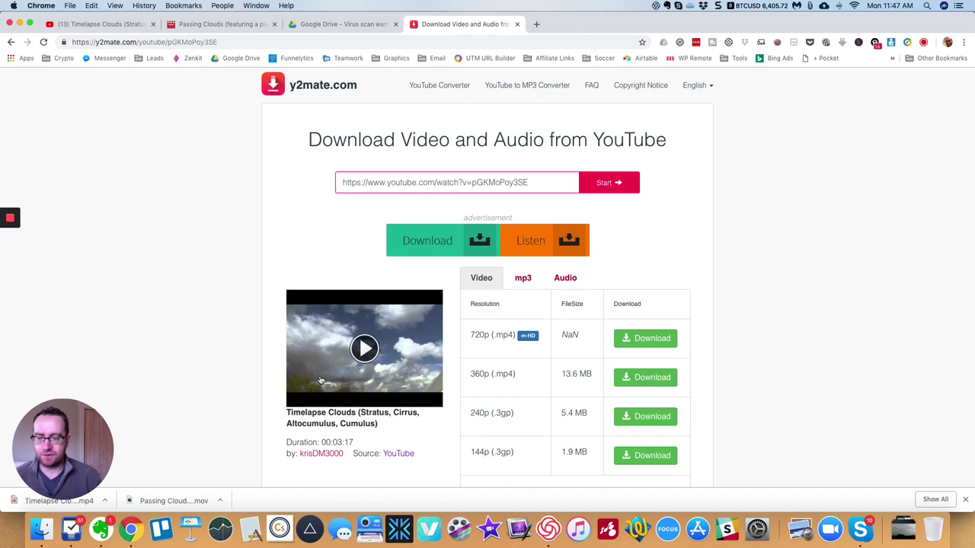
click(106, 503)
click(130, 485)
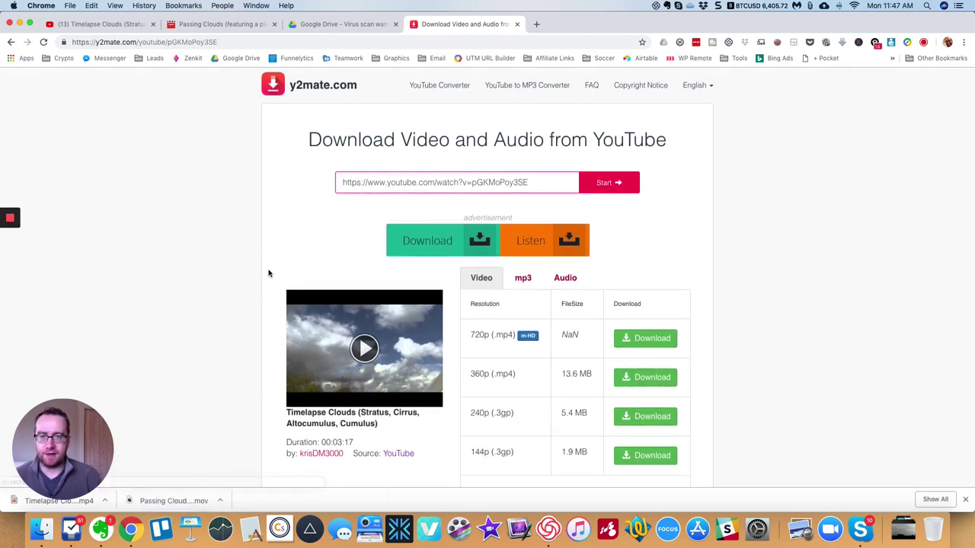
click(105, 500)
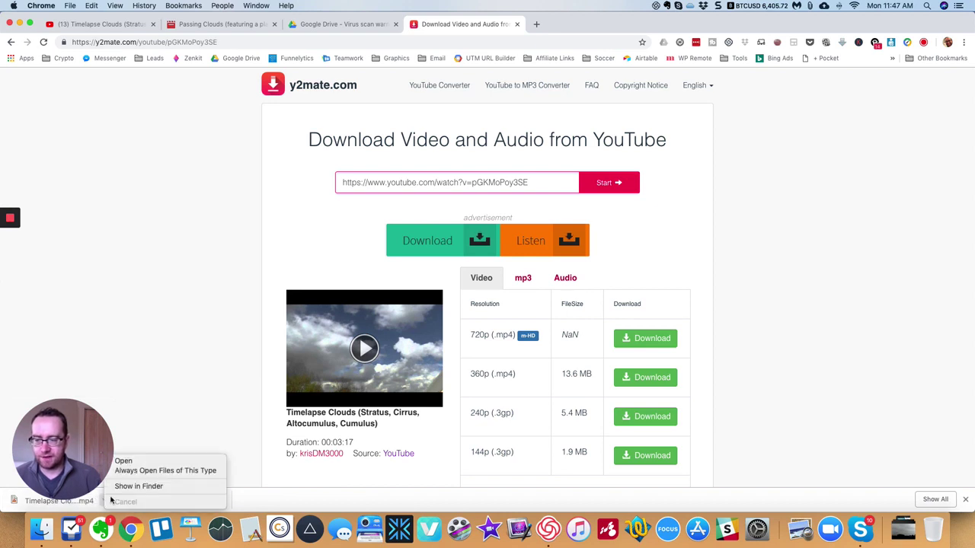
click(120, 486)
Step: Open the Passing Clouds .mov download in QuickTime Player and switch back to the Timelapse Clouds video
click(119, 492)
click(116, 461)
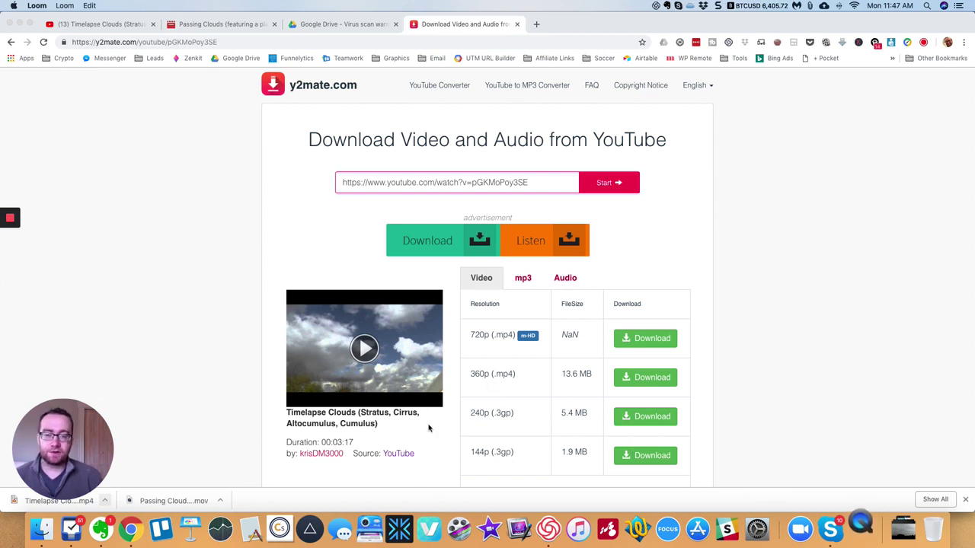
key(super+1)
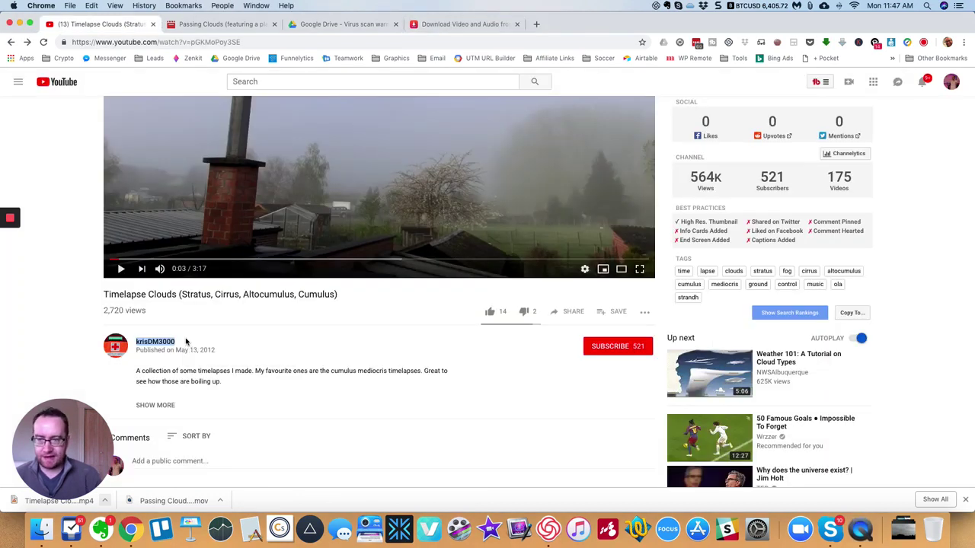
click(861, 531)
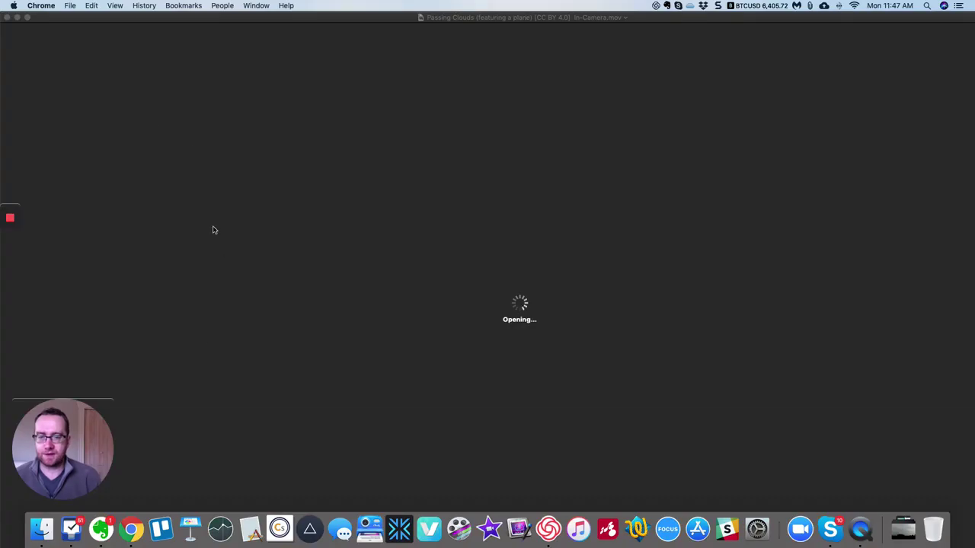
click(54, 19)
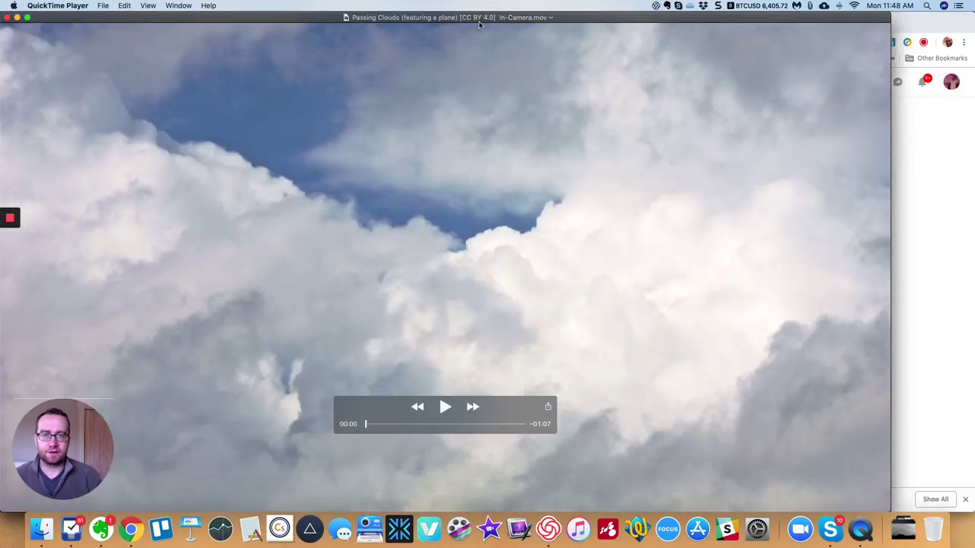
click(59, 6)
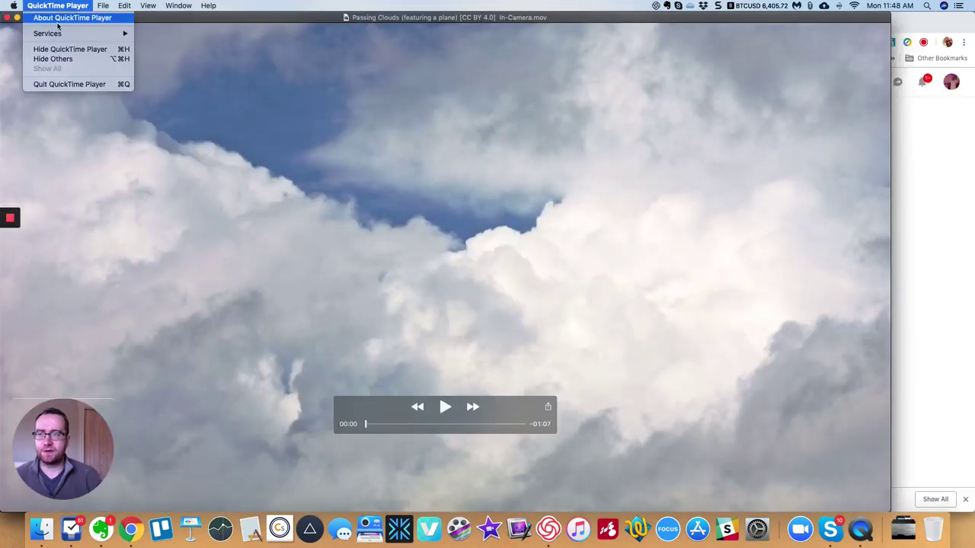
click(57, 84)
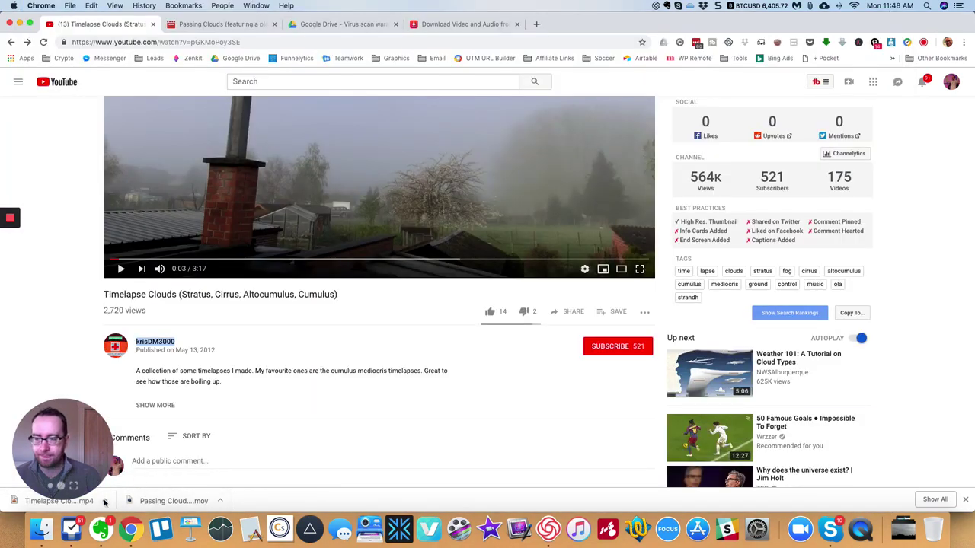
Step: Download the 720p Timelapse Clouds MP4 again from y2mate and show it in Finder
click(452, 23)
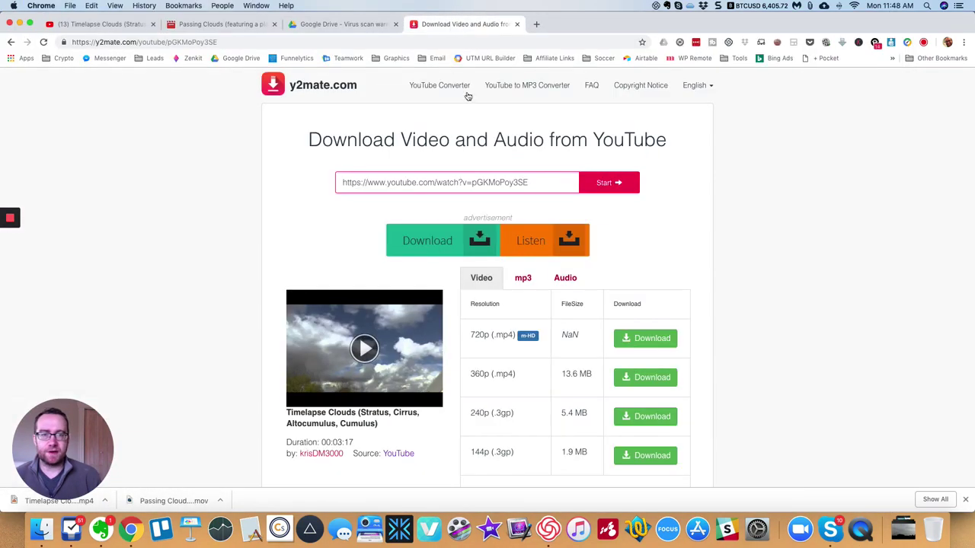
click(633, 342)
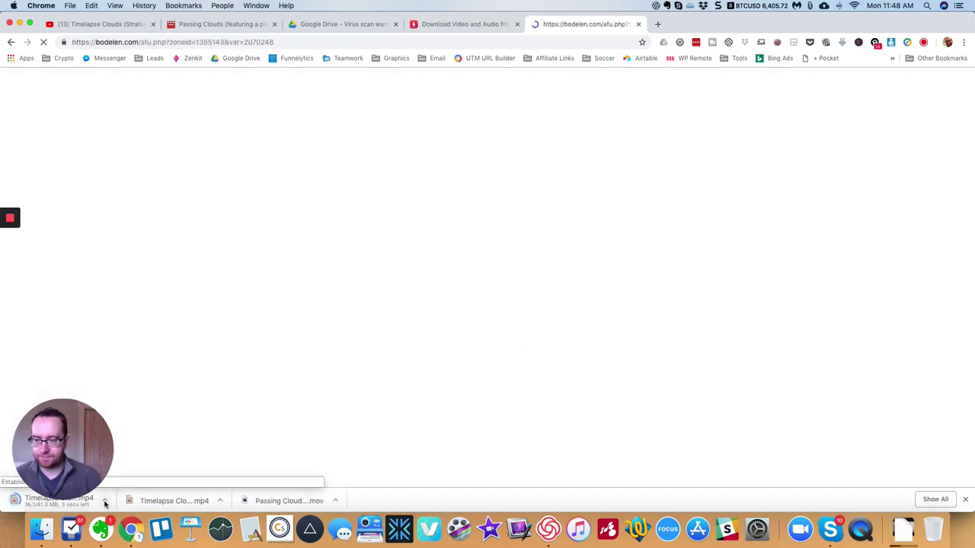
click(105, 502)
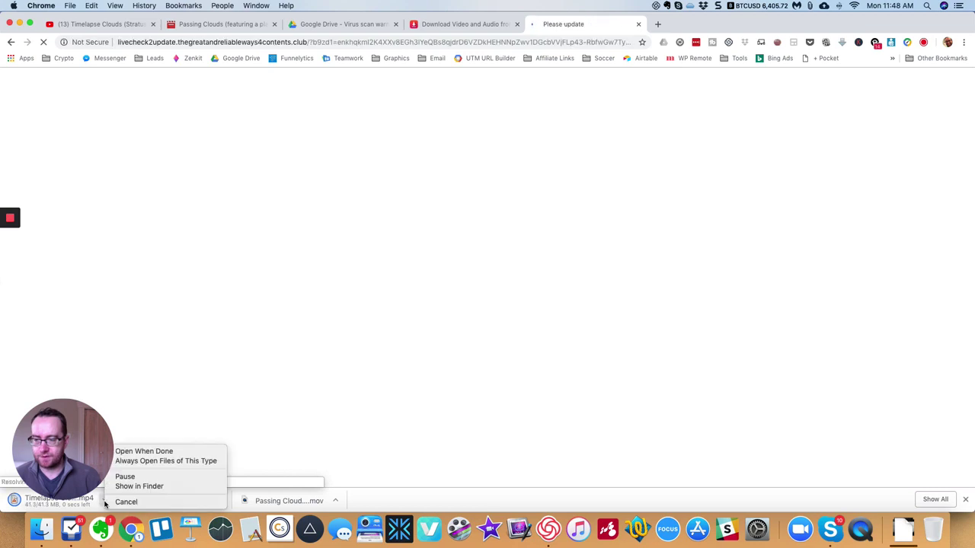
click(126, 486)
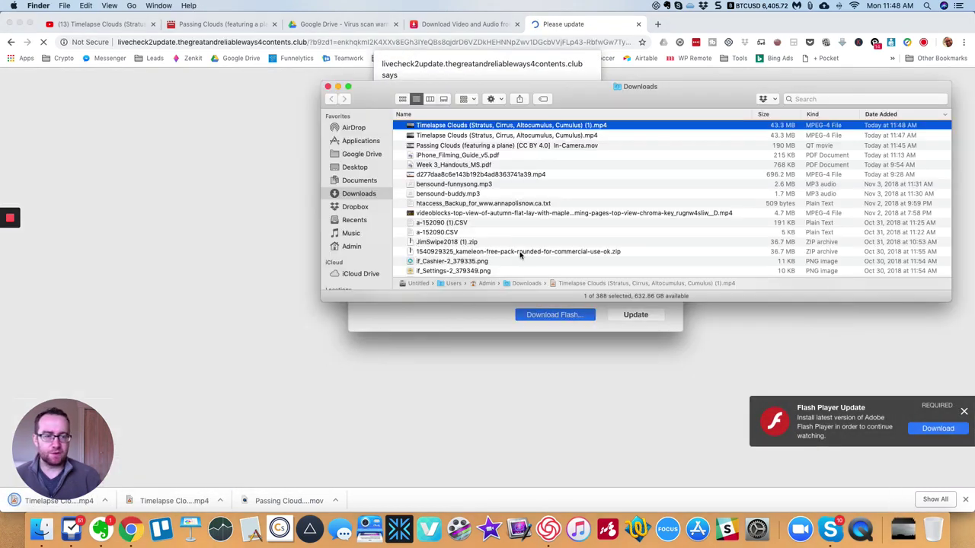
Step: Try renaming the (1).mp4 file, replacing (1) with '-creativecommons-' plus the channel name
click(506, 126)
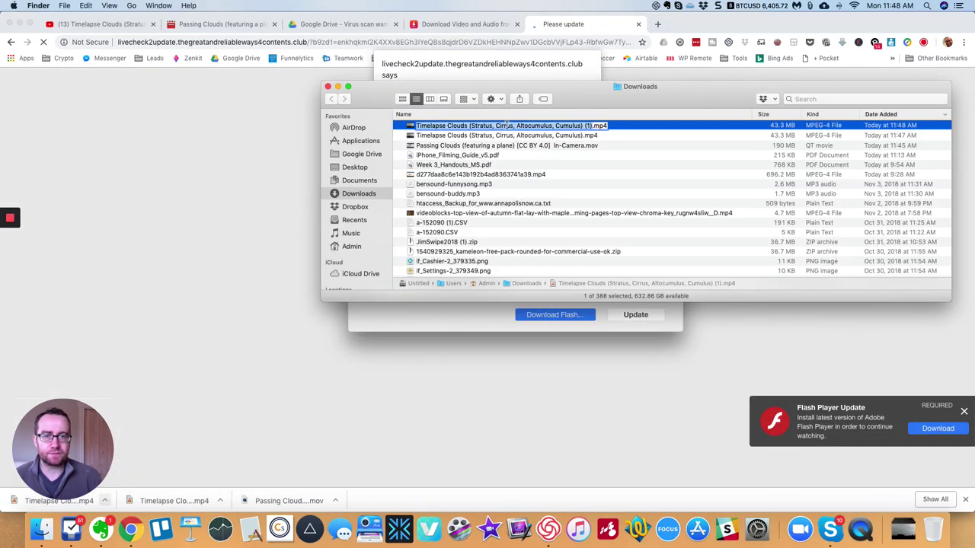
key(Right)
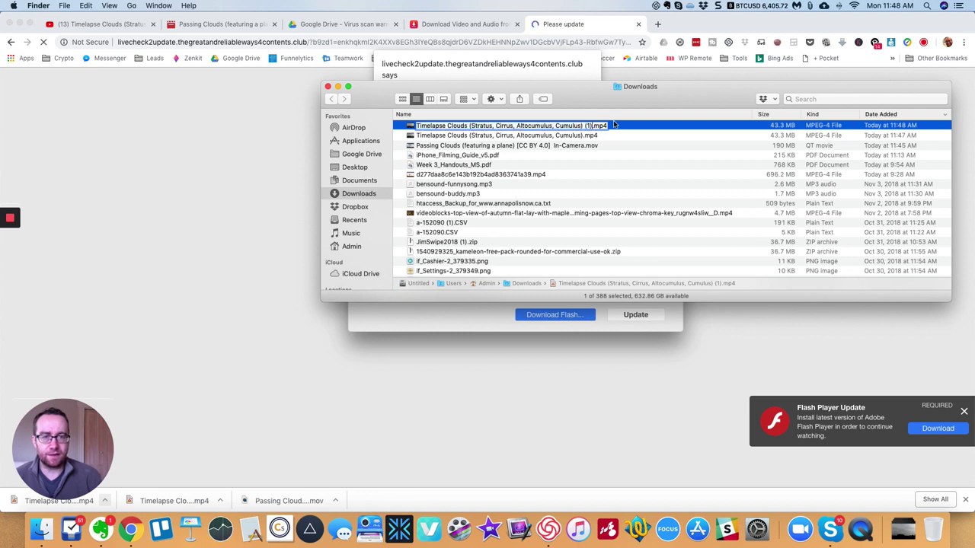
key(BackSpace)
key(BackSpace)
key(BackSpace)
text(-creativecom)
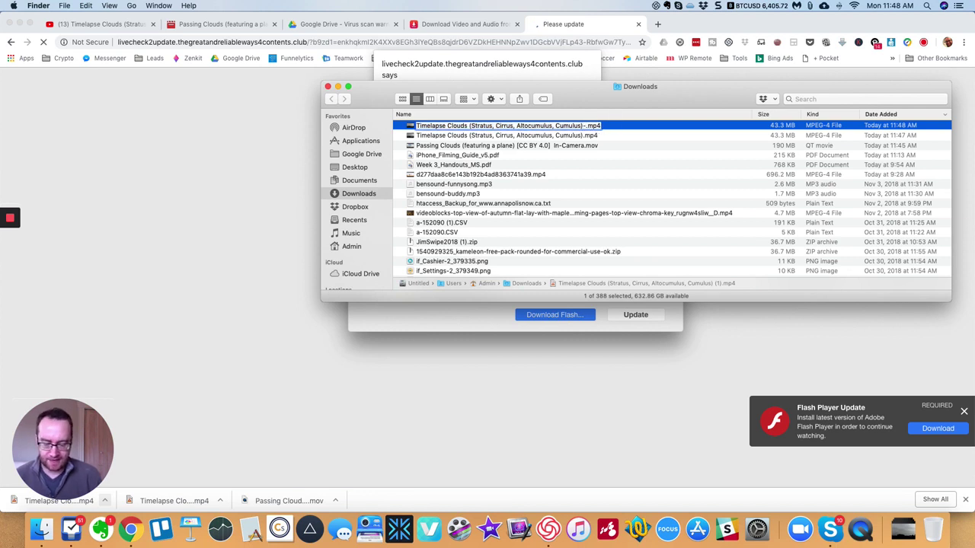
text(mons-krisDM3000)
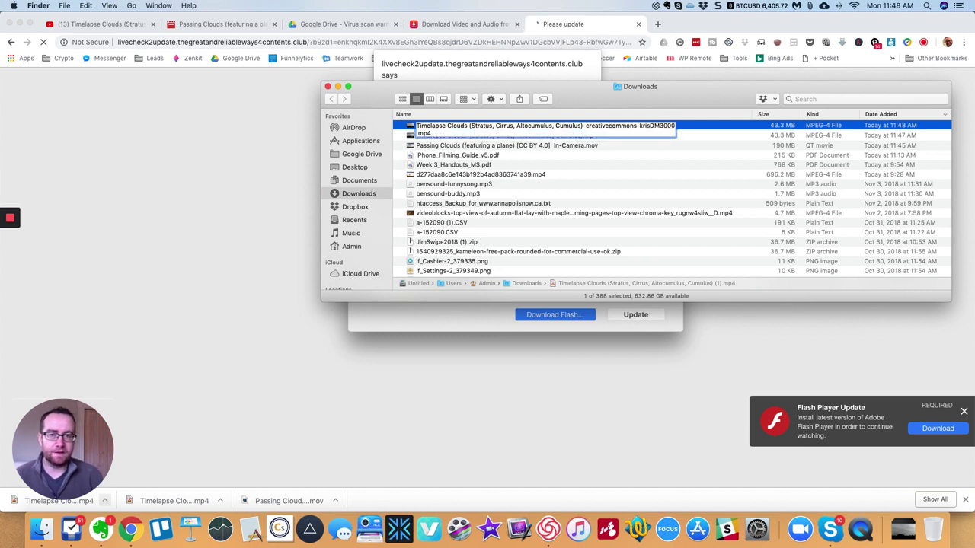
key(Return)
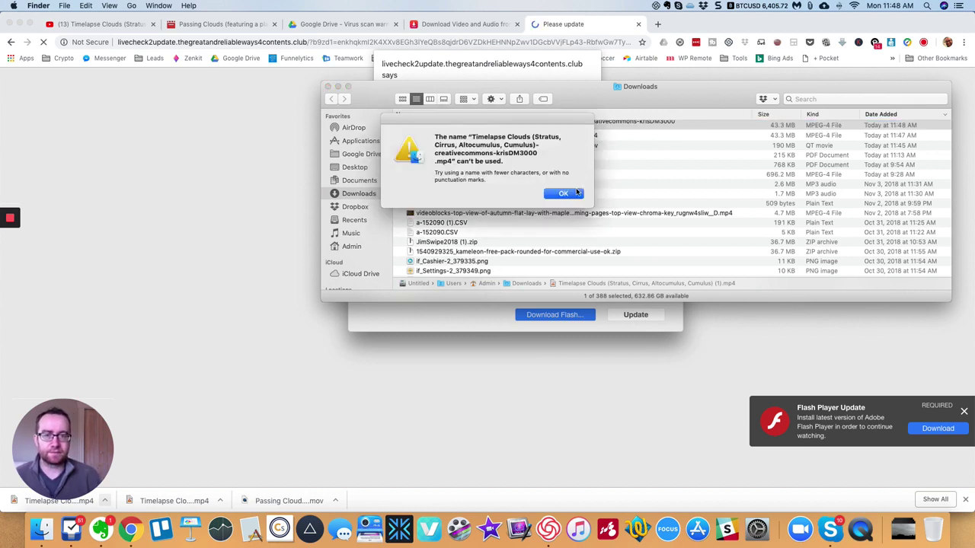
Step: Dismiss the warning and try the shorter '-cc-' plus channel name, which is rejected again
click(576, 196)
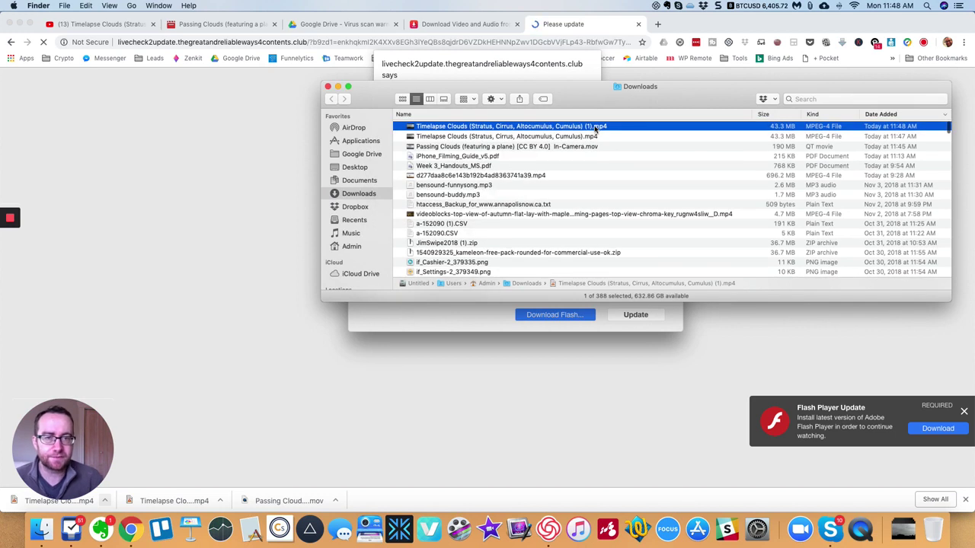
key(Return)
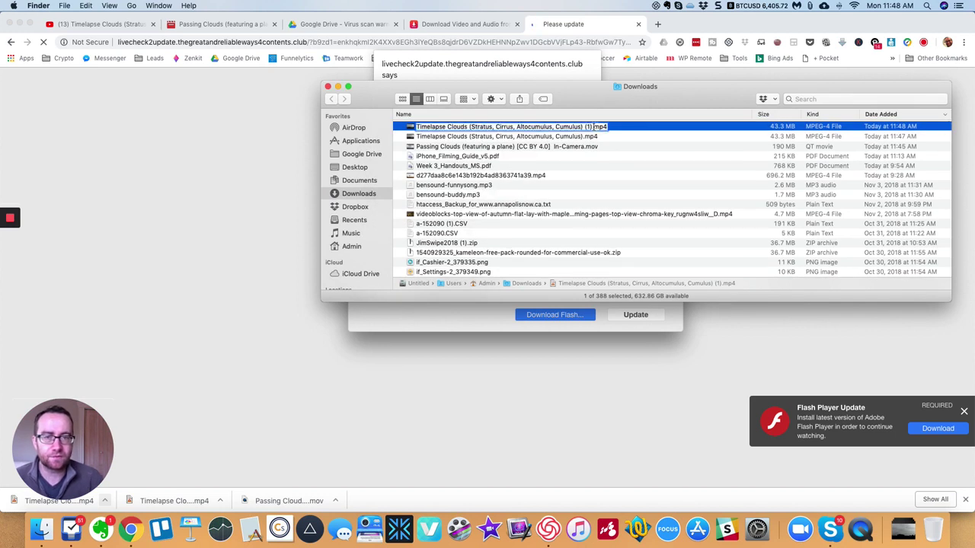
text(-)
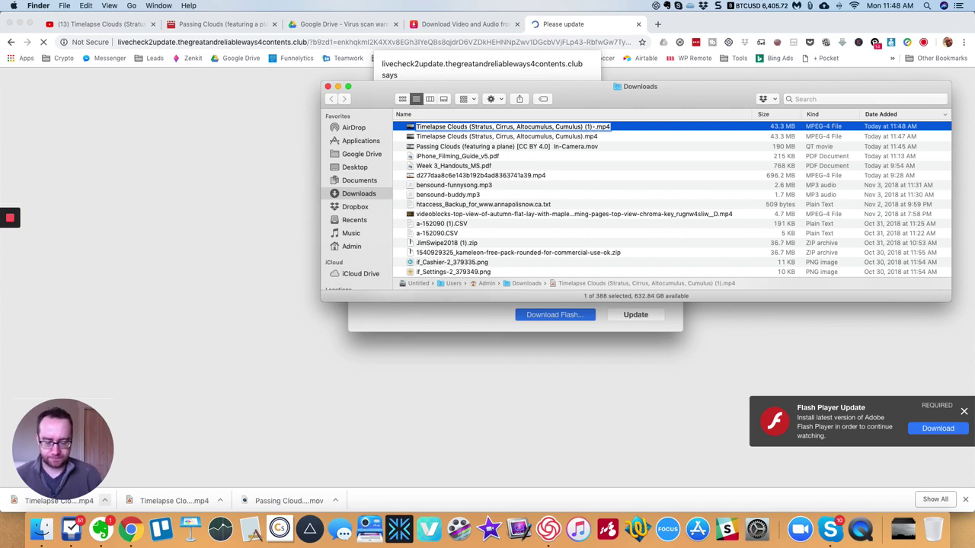
text(cc-)
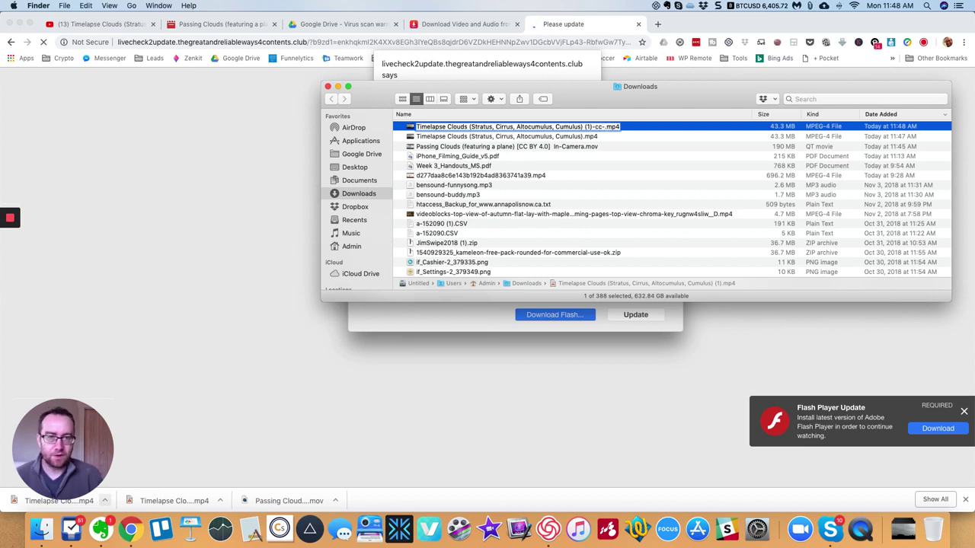
text(krisDM3000)
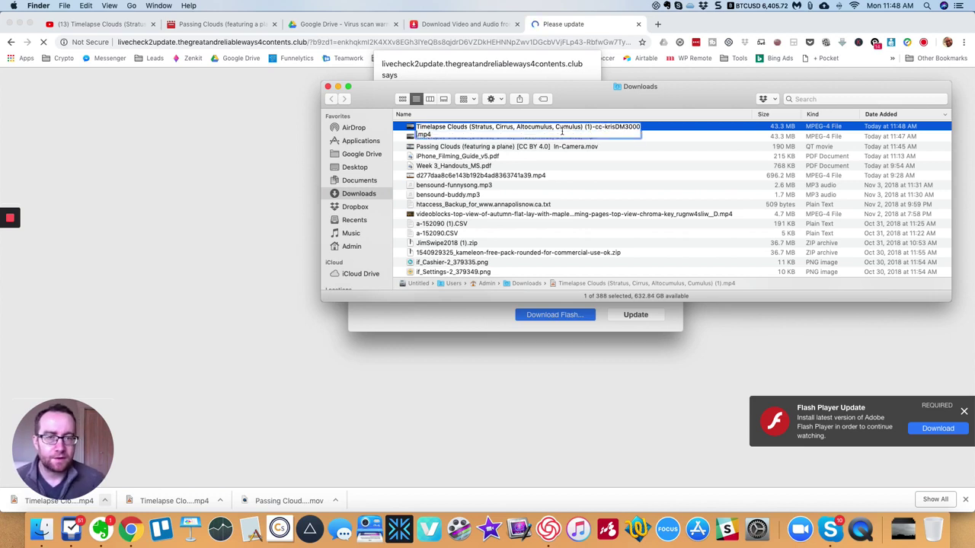
key(Return)
click(576, 196)
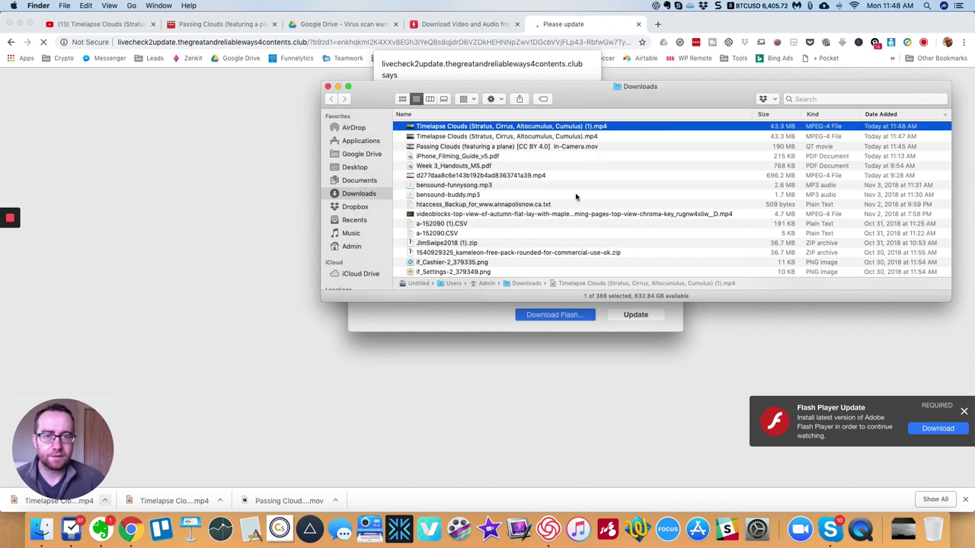
Step: Replace (1) with the channel name, then insert '-creative-commons-' before it and confirm
scroll(573, 152, up, 3)
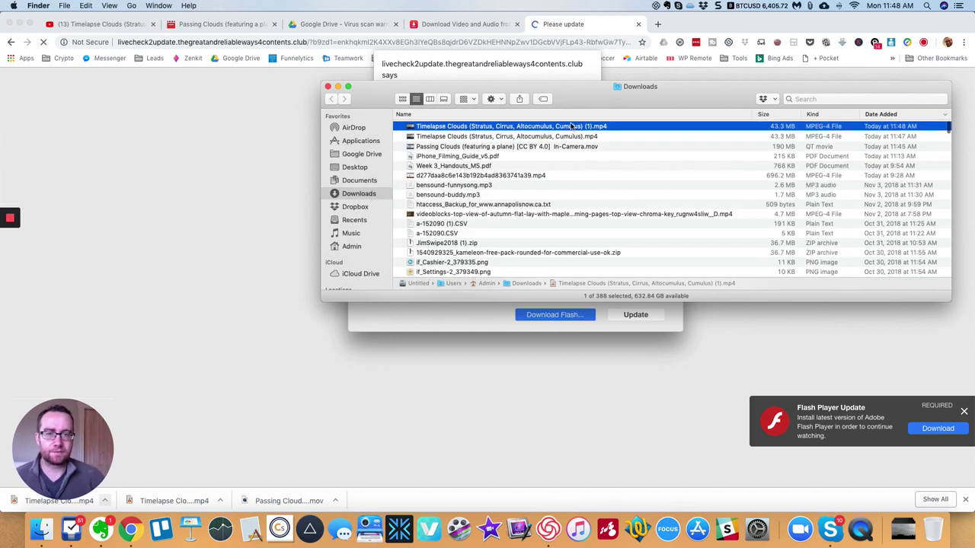
click(572, 127)
click(588, 126)
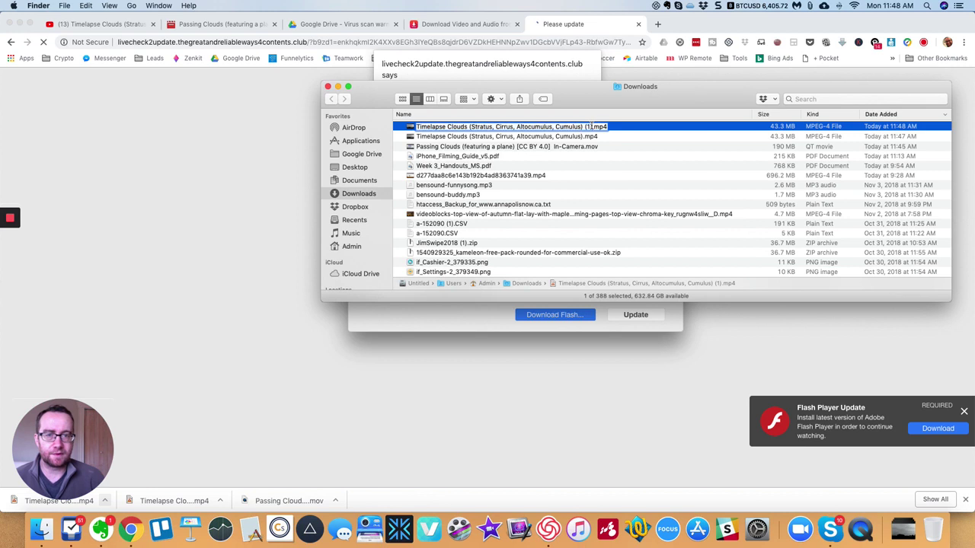
key(BackSpace)
key(BackSpace)
key(BackSpace)
text(krisDM3000)
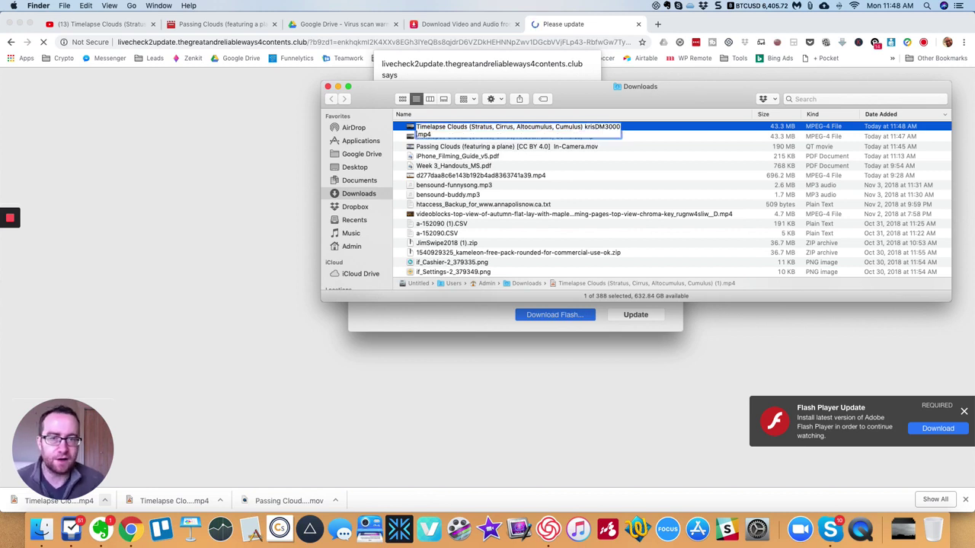
key(Return)
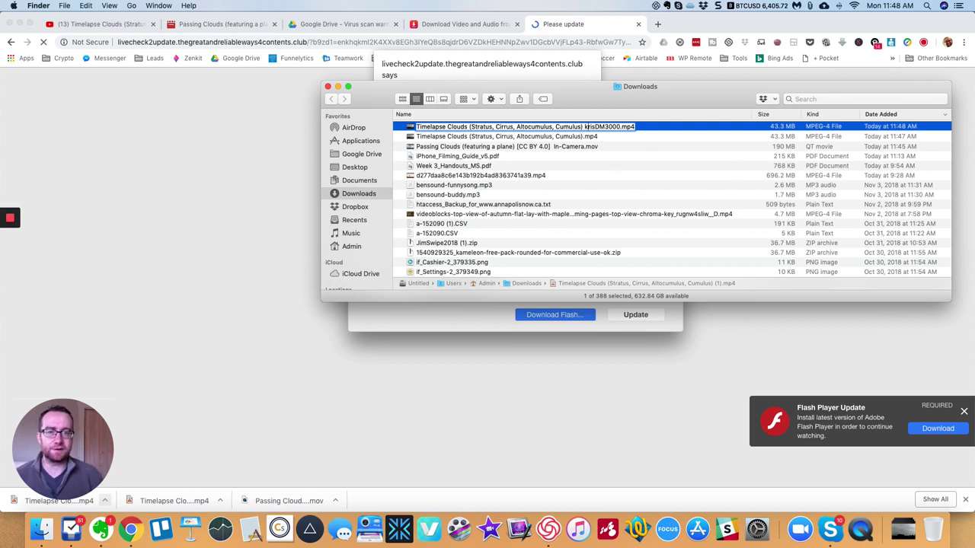
key(BackSpace)
text(-creative)
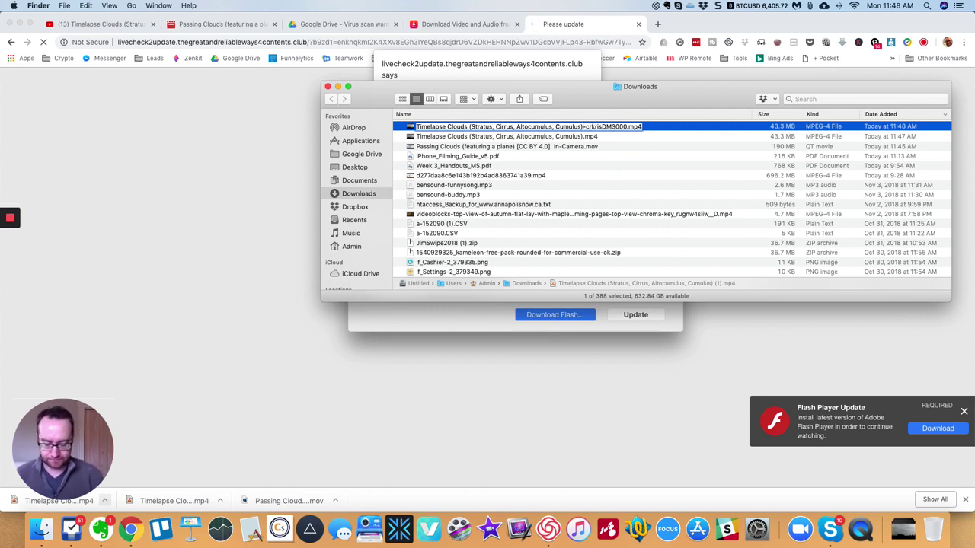
text(-commons)
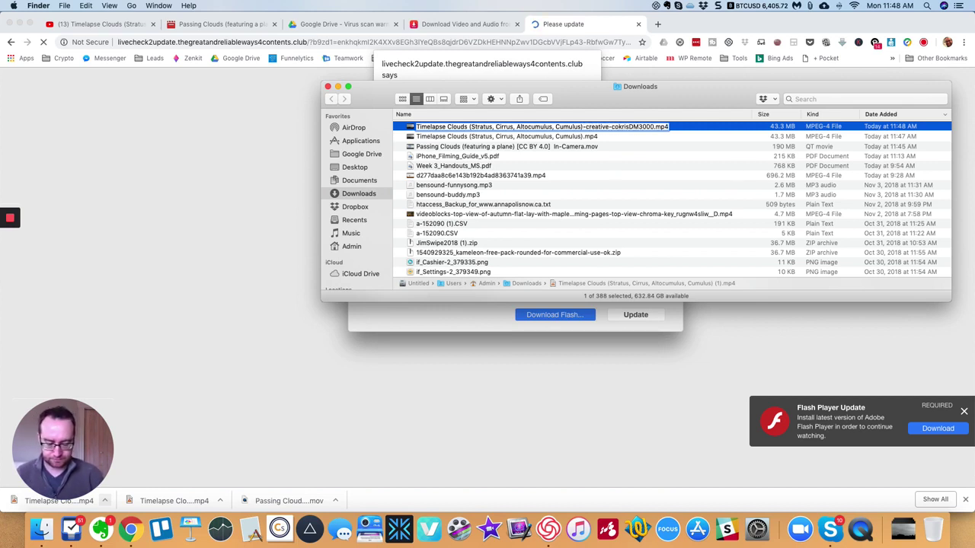
text(-)
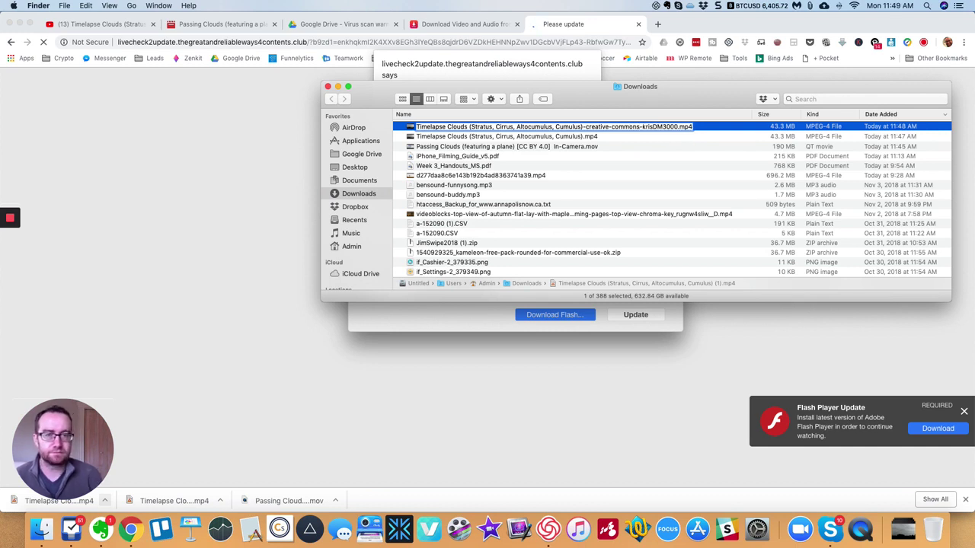
key(Return)
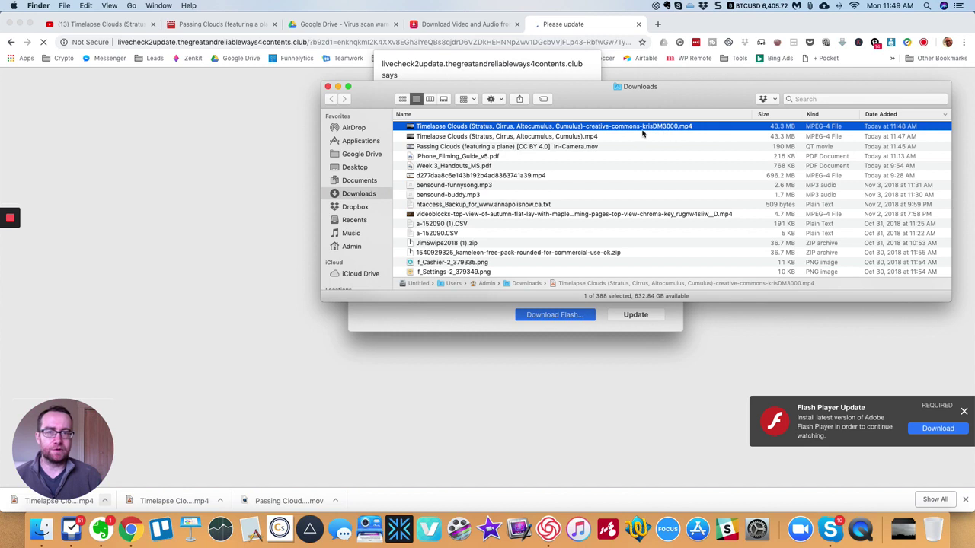
Step: Close the fake update tab and return through the tabs to the YouTube Timelapse Clouds video
click(638, 24)
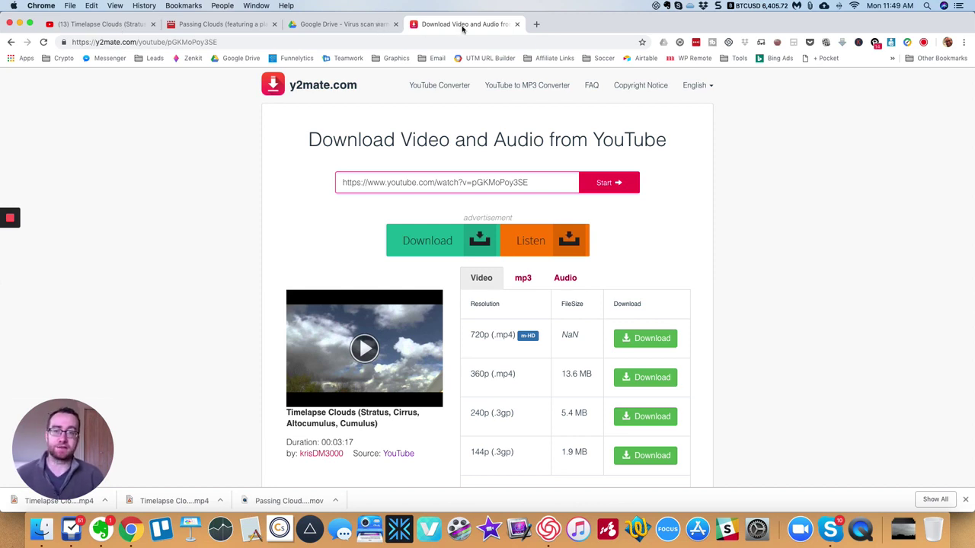
click(336, 24)
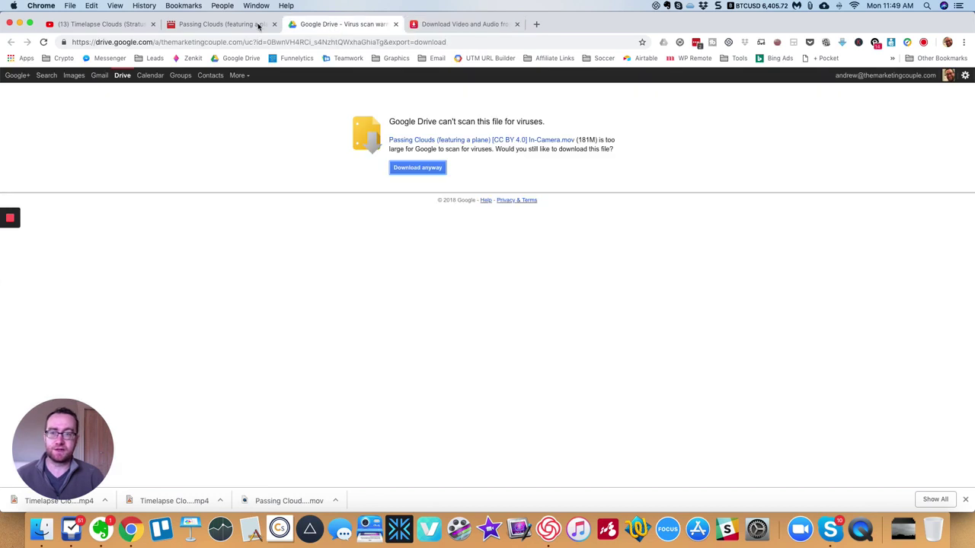
click(118, 24)
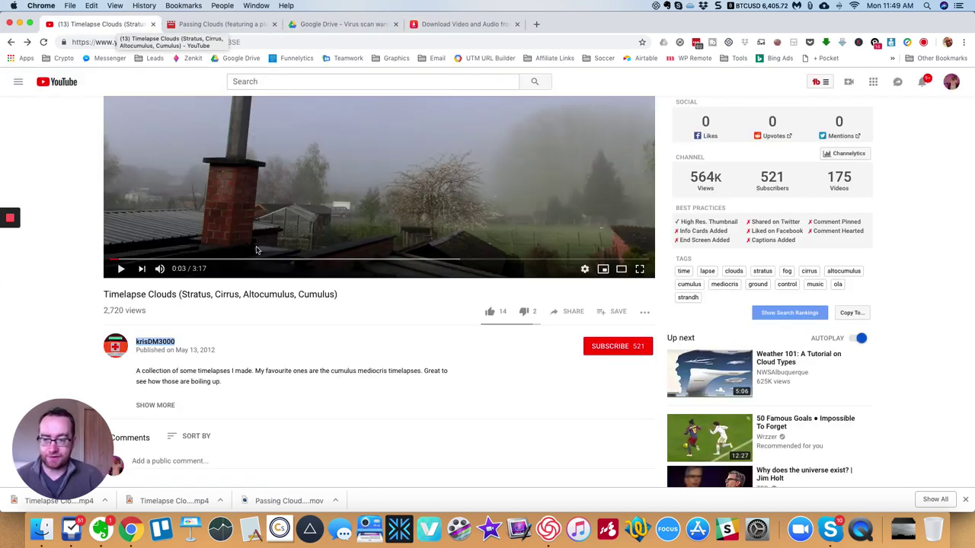
scroll(236, 395, down, 3)
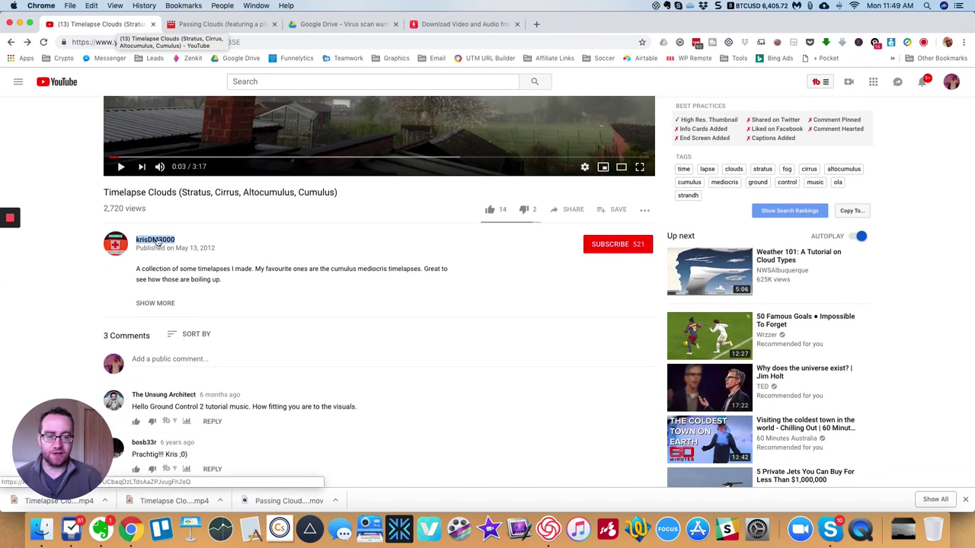
scroll(188, 263, up, 6)
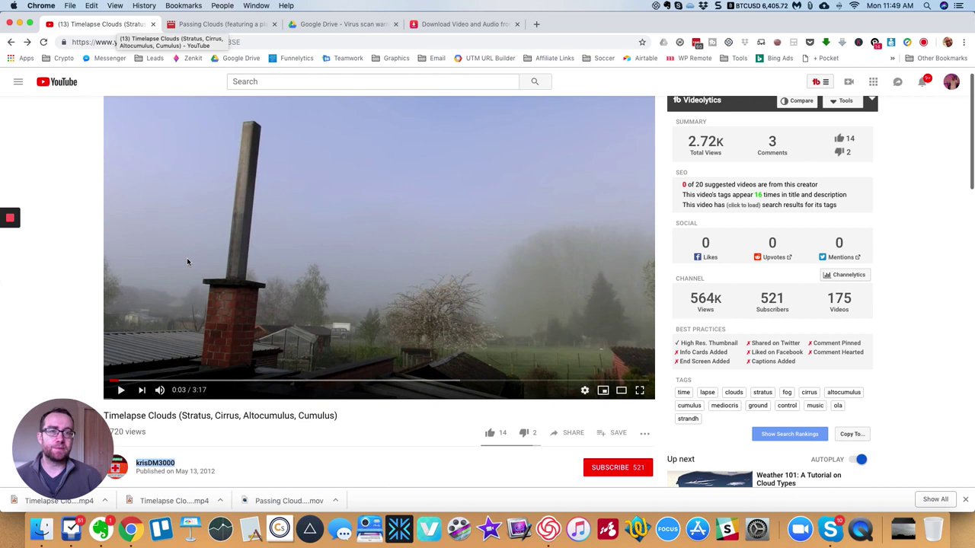